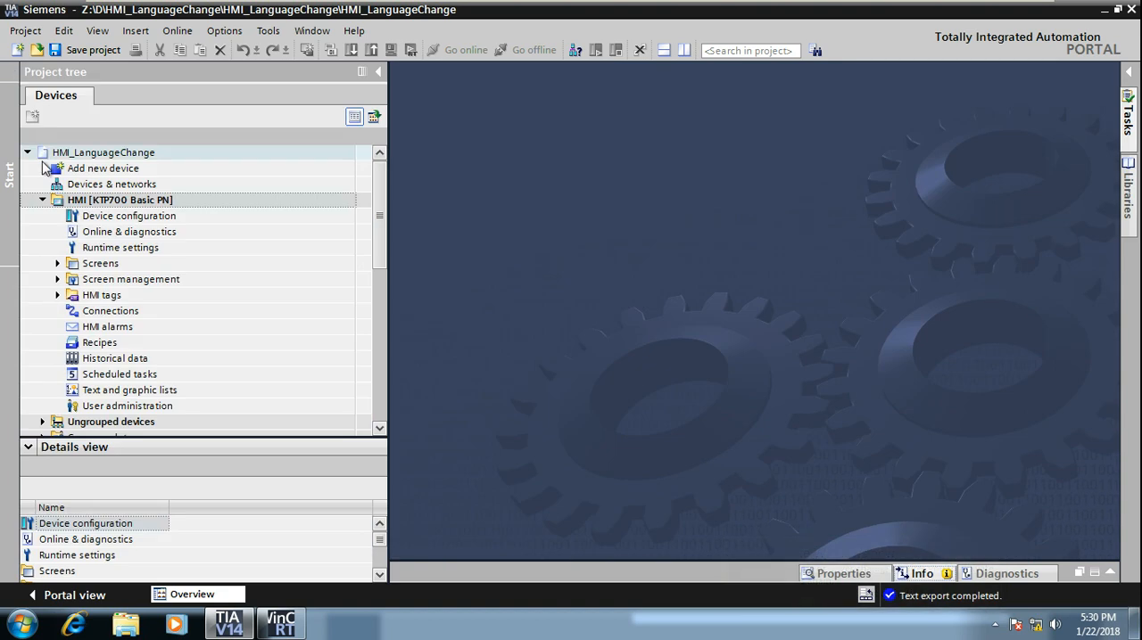
# Step: Examine the HMI panel families offered for a new device in HMI_LanguageChange and close the device selection without adding one
pyautogui.click(42, 200)
pyautogui.click(28, 153)
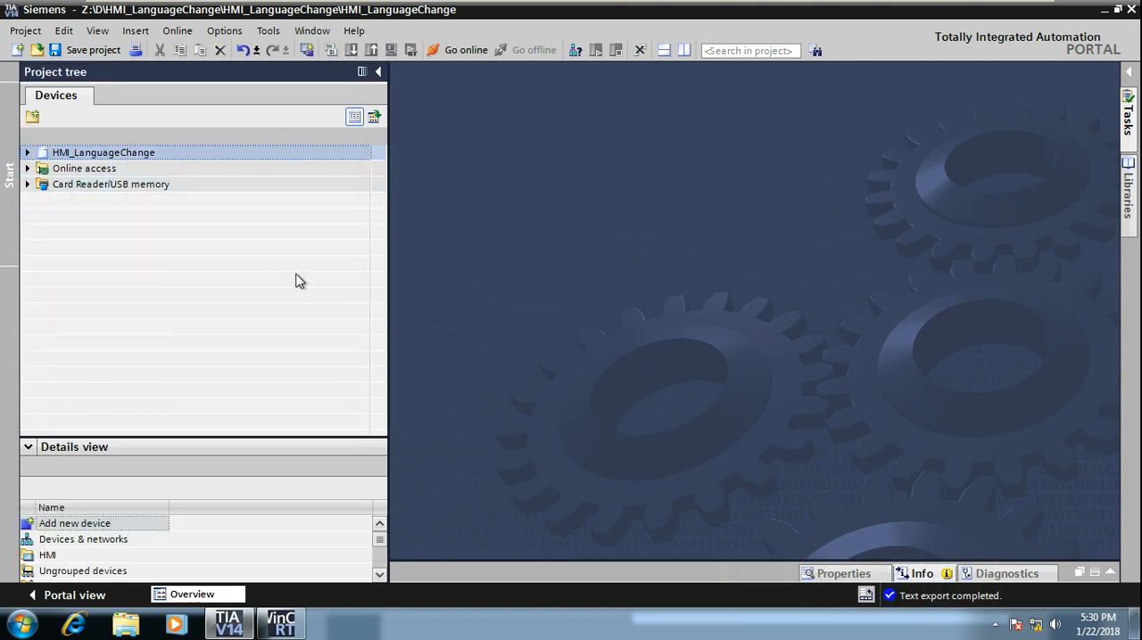
pyautogui.click(26, 152)
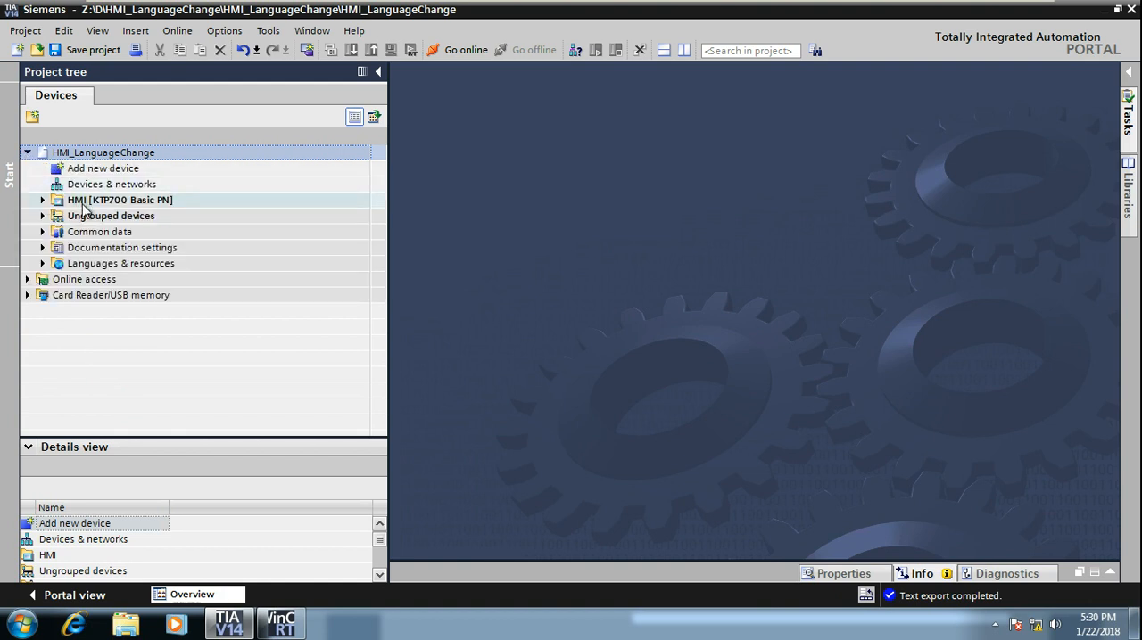
pyautogui.doubleClick(116, 169)
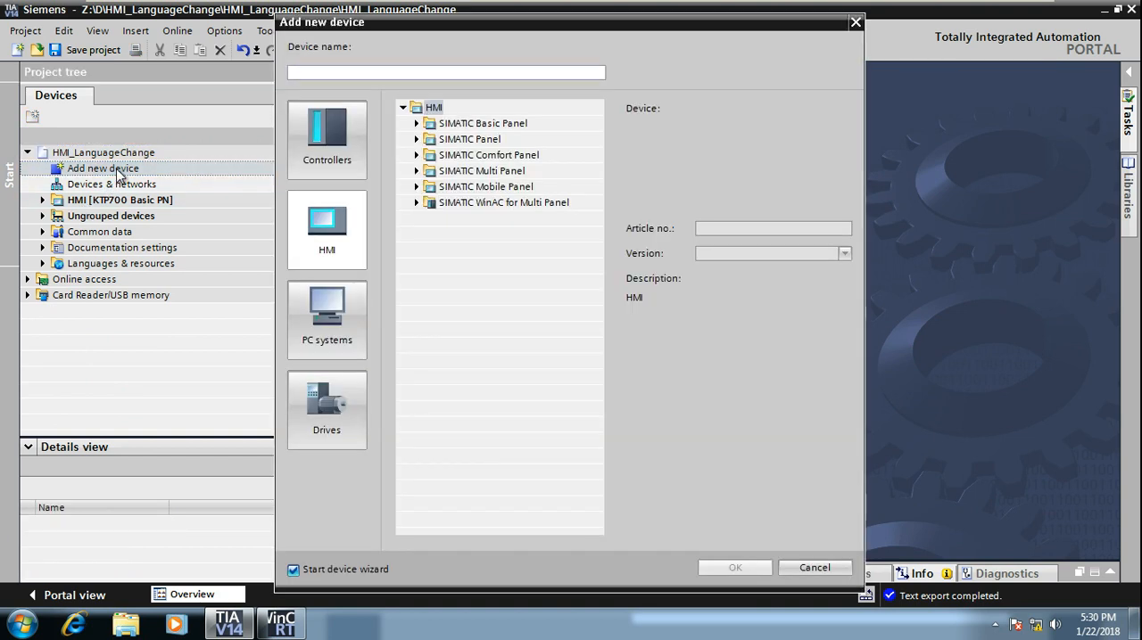
pyautogui.click(336, 243)
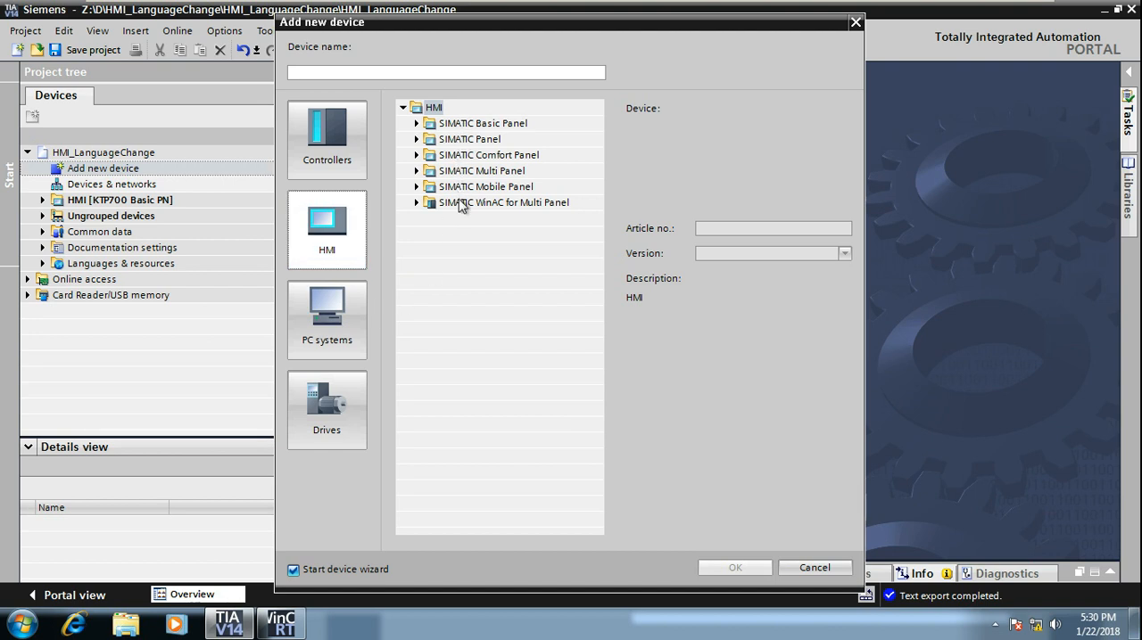
pyautogui.click(419, 135)
pyautogui.click(416, 140)
pyautogui.click(417, 140)
pyautogui.click(417, 155)
pyautogui.click(417, 156)
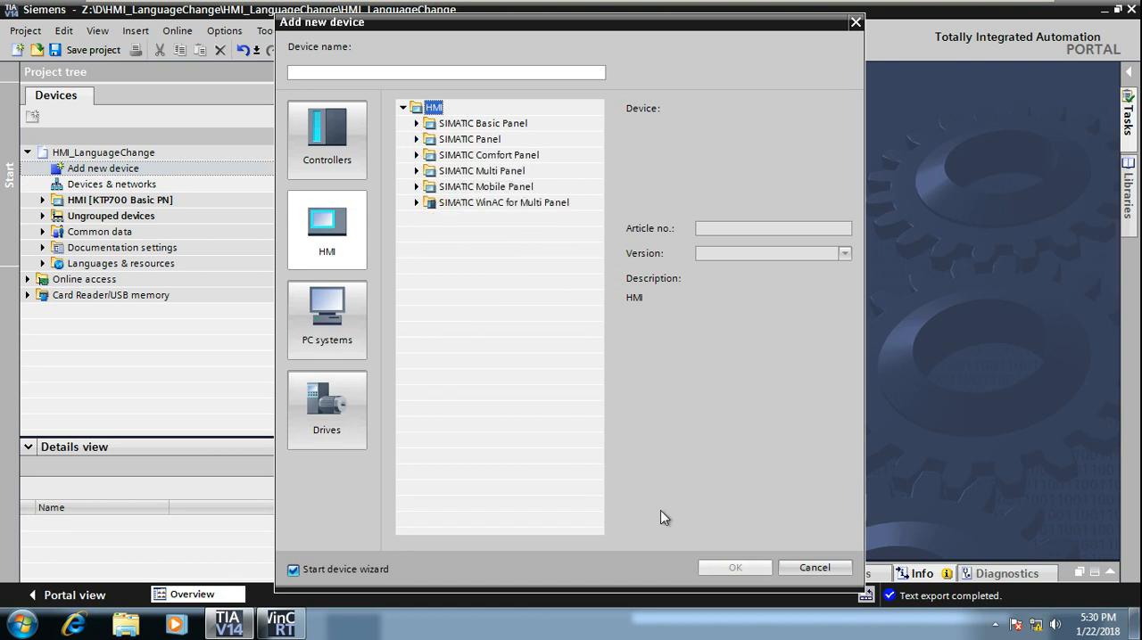
pyautogui.click(807, 569)
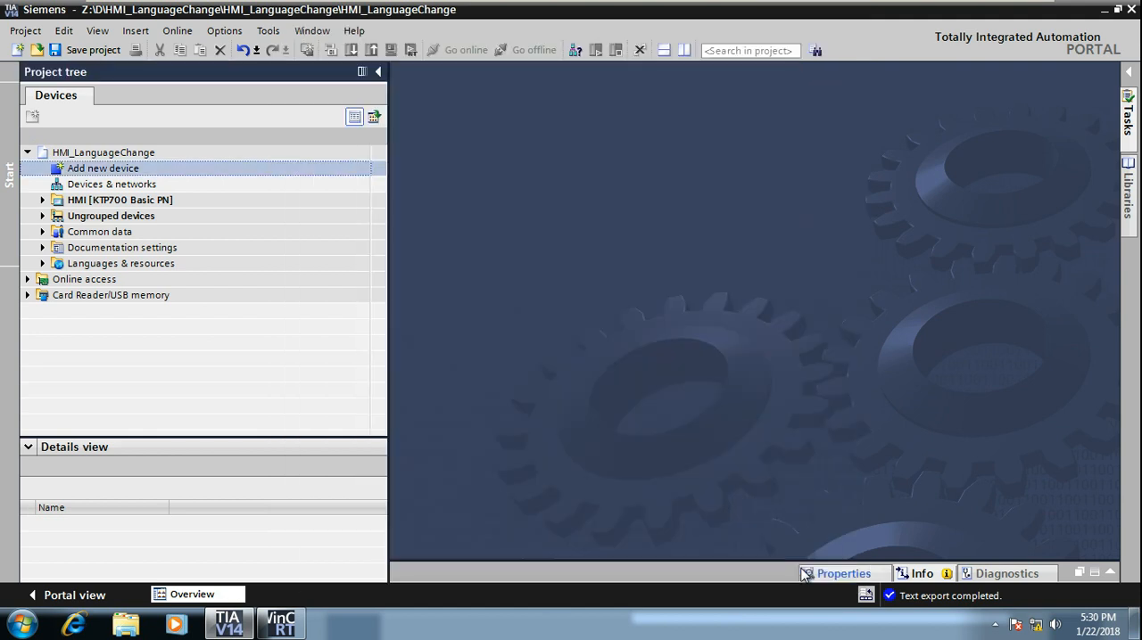
# Step: Review the list of project languages under Languages & resources and close its editor
pyautogui.click(35, 268)
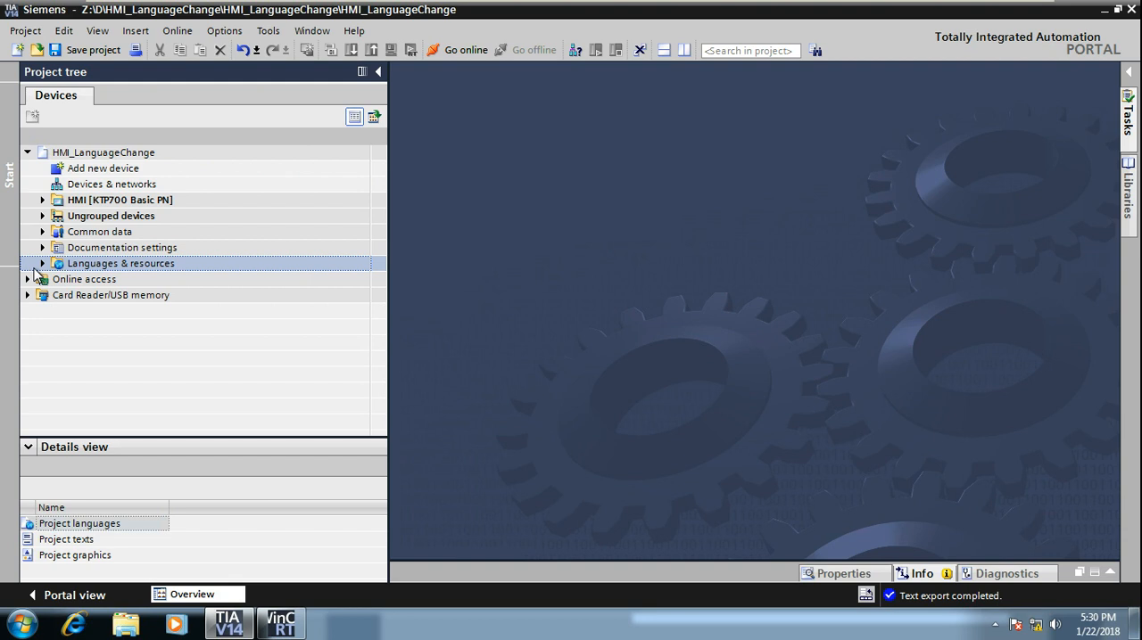
pyautogui.click(42, 263)
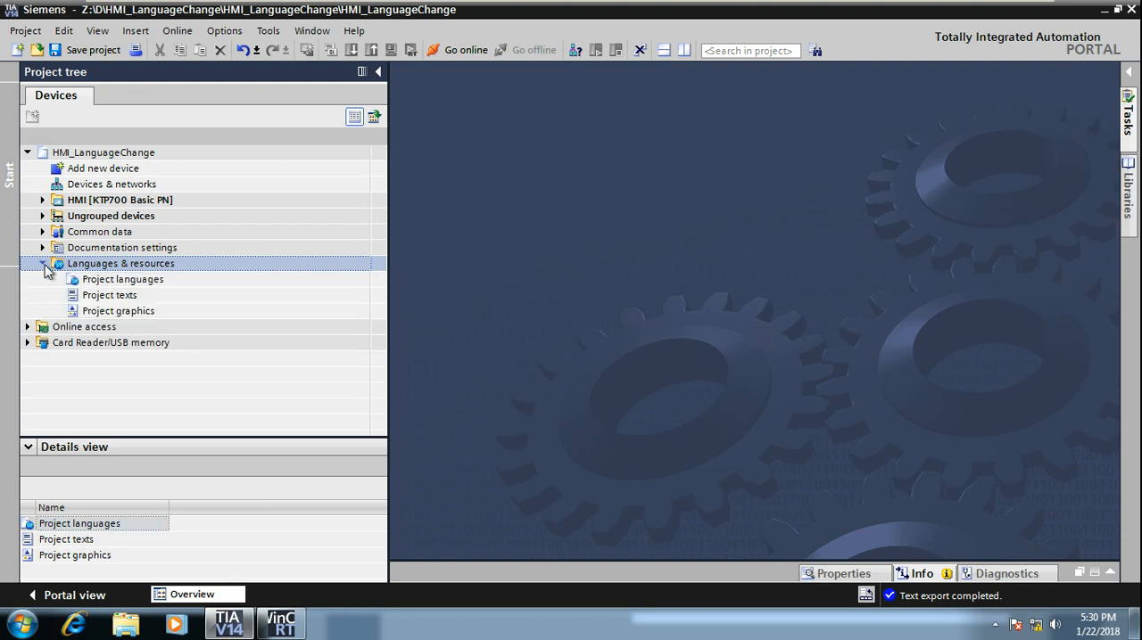
pyautogui.doubleClick(160, 281)
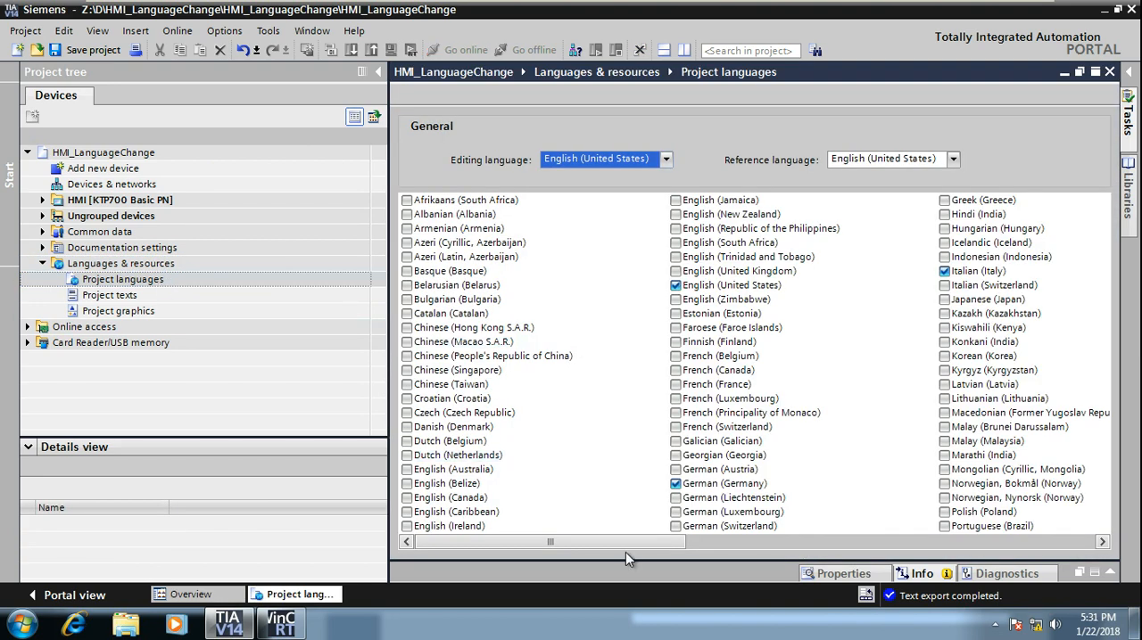
pyautogui.click(774, 545)
pyautogui.click(766, 537)
pyautogui.moveTo(765, 537); pyautogui.dragTo(500, 554)
pyautogui.click(311, 30)
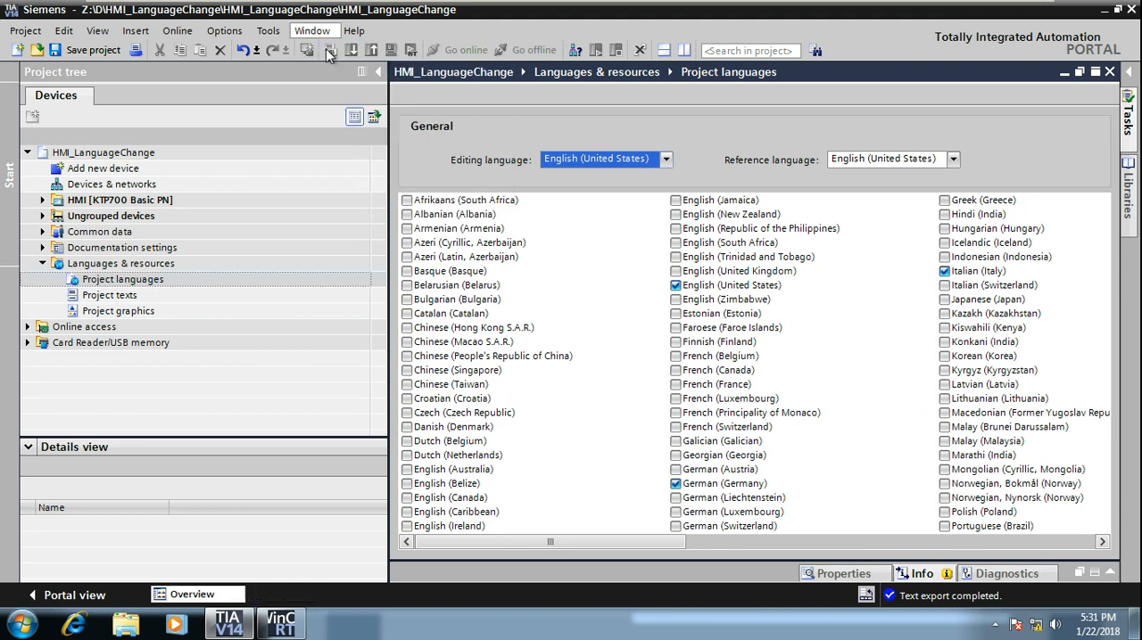
pyautogui.click(327, 49)
pyautogui.click(48, 278)
pyautogui.click(42, 263)
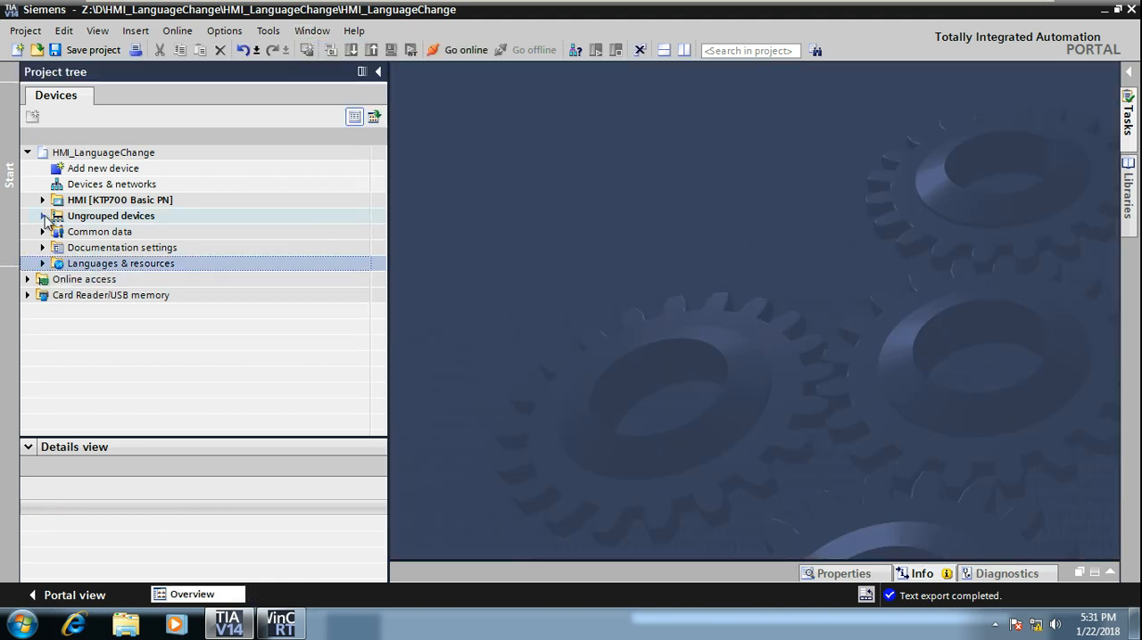
# Step: Open the Root screen of the KTP700 Basic PN HMI for editing and collapse the project tree
pyautogui.click(42, 200)
pyautogui.click(57, 264)
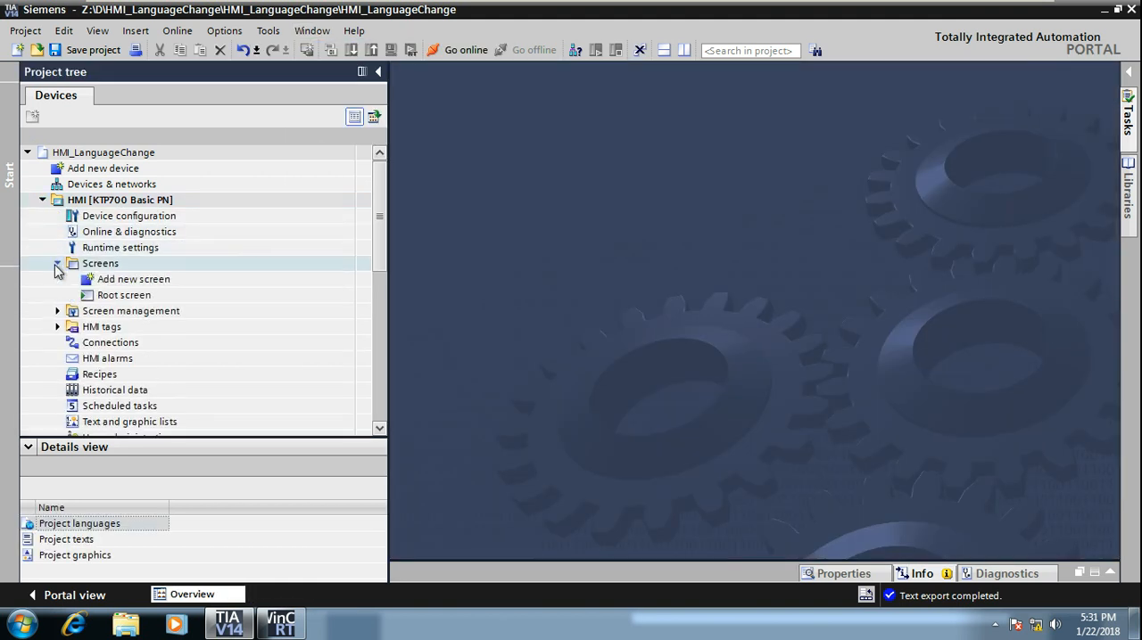
pyautogui.doubleClick(110, 297)
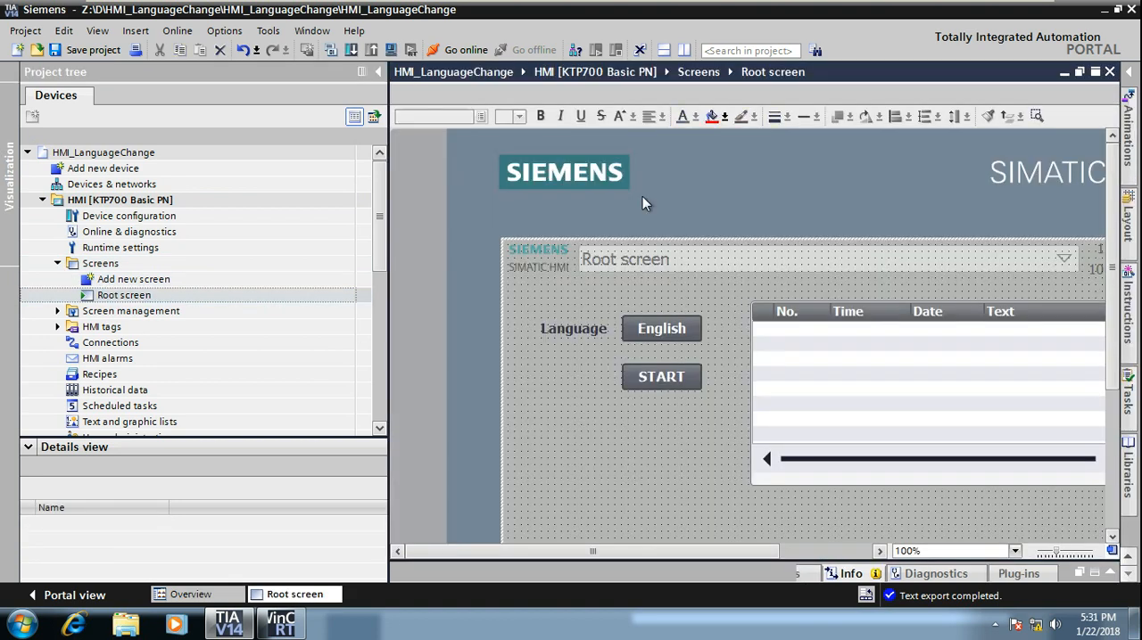
pyautogui.click(377, 71)
# Step: Examine the alarm view, the START button's text and the Language label on the Root screen
pyautogui.click(493, 393)
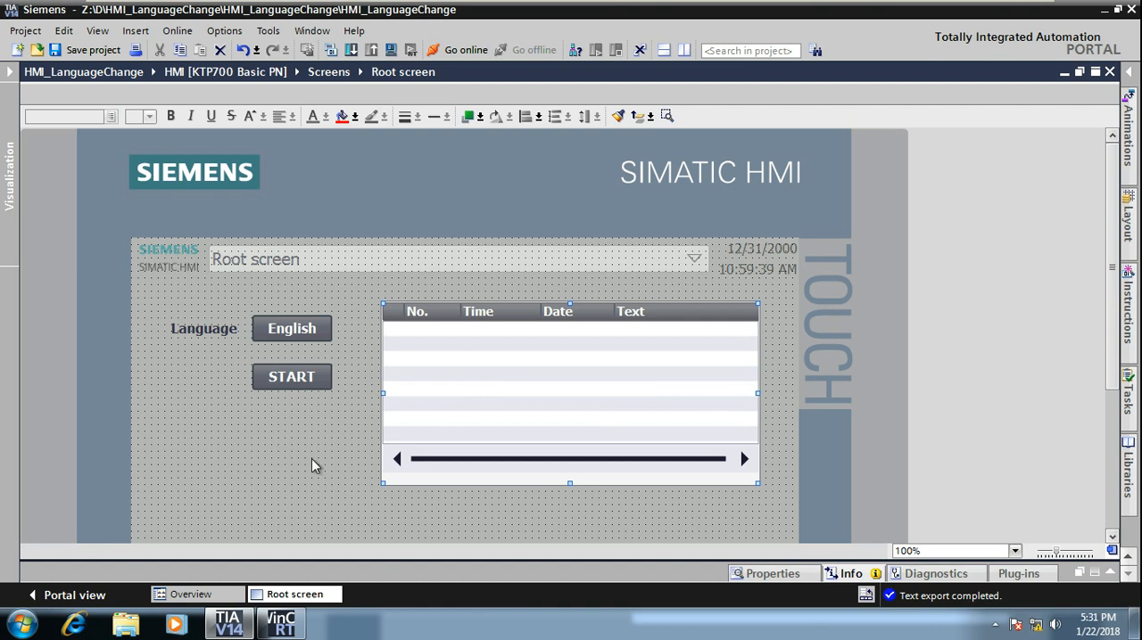
pyautogui.click(304, 376)
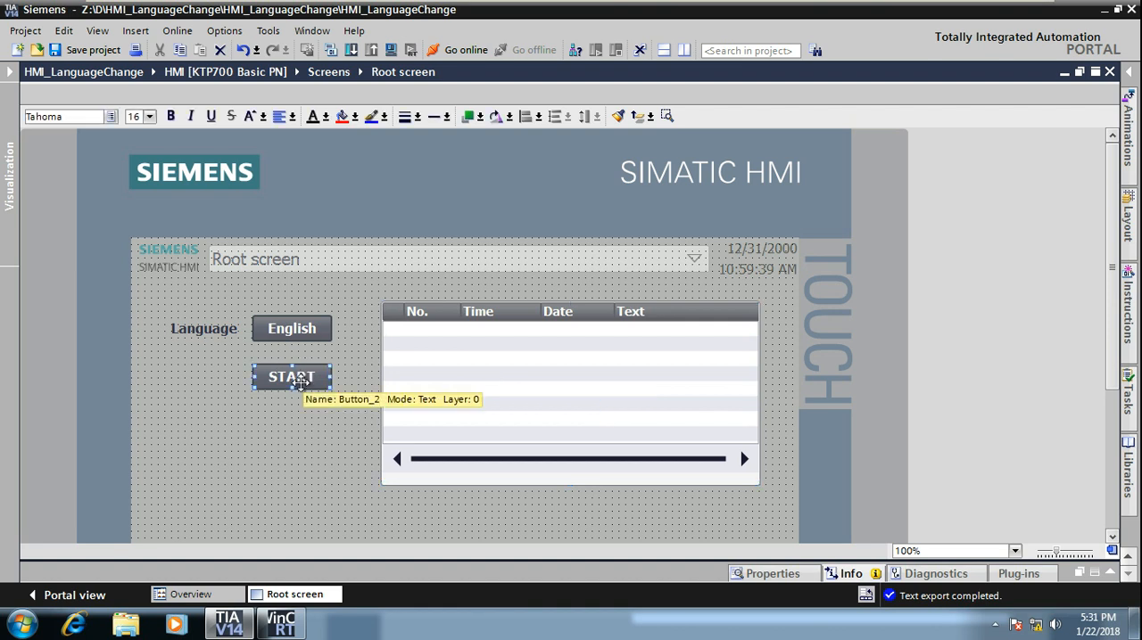
pyautogui.doubleClick(300, 380)
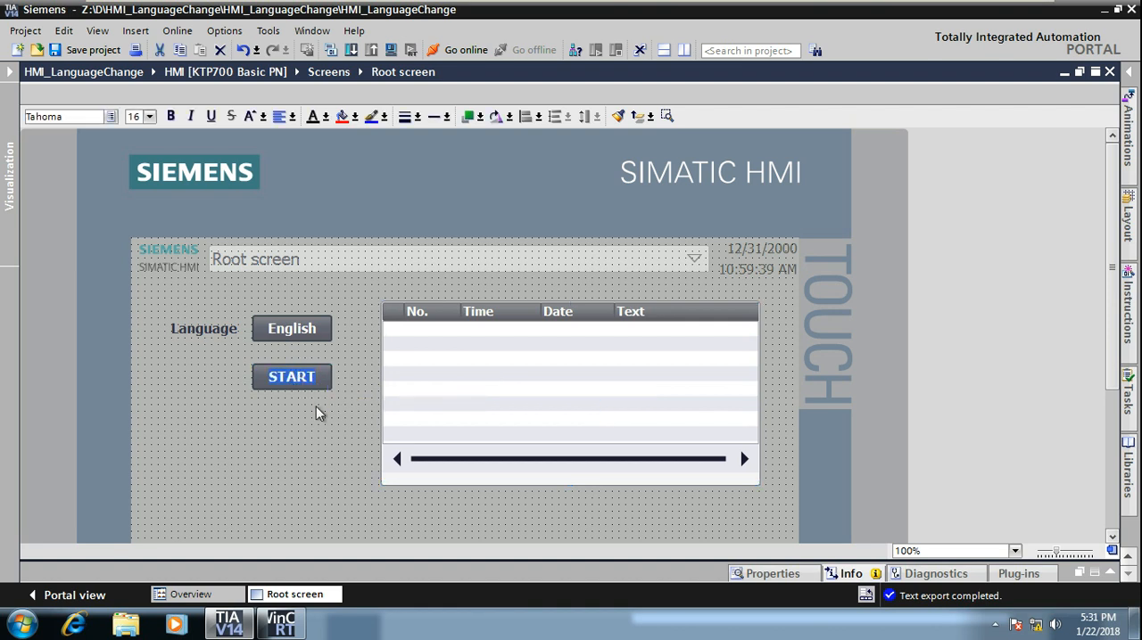
pyautogui.doubleClick(313, 376)
pyautogui.click(292, 433)
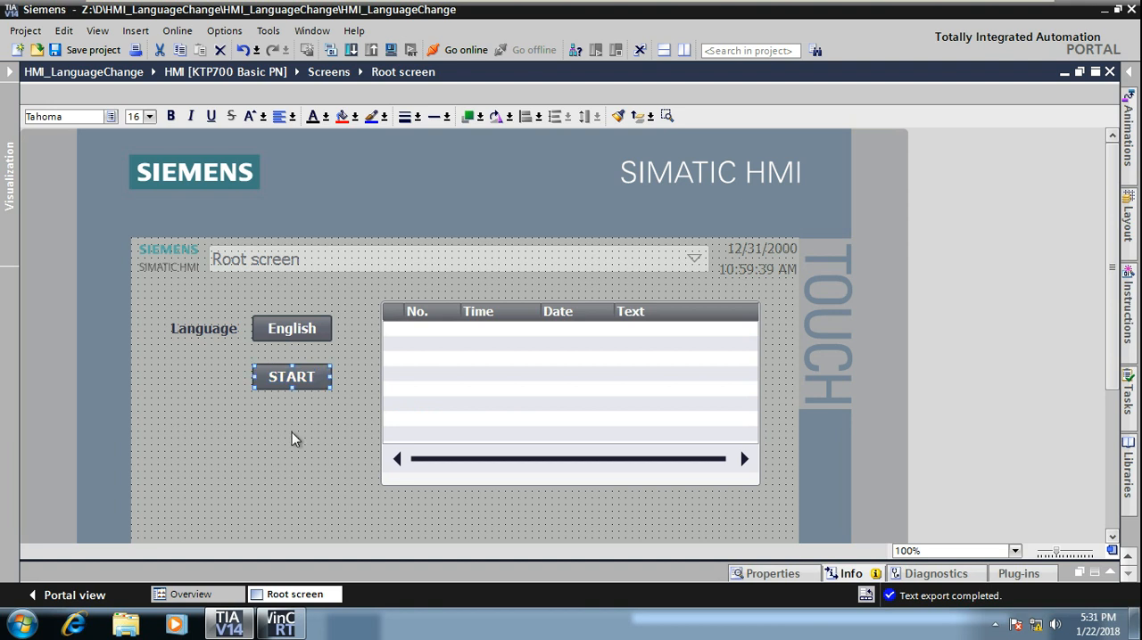
pyautogui.click(182, 329)
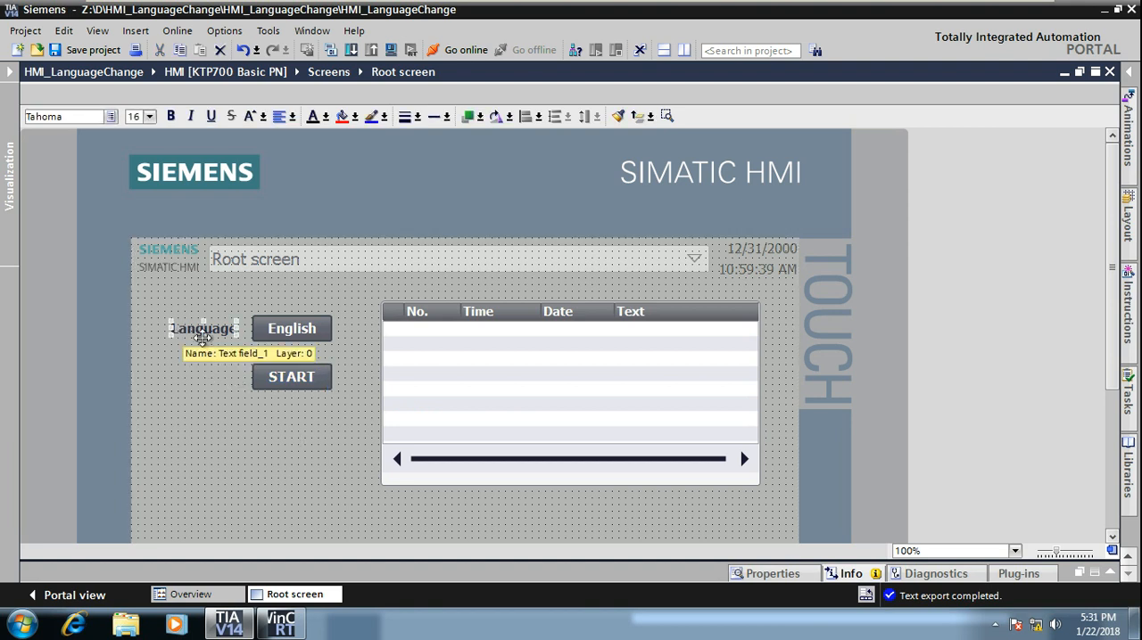
# Step: Inspect the function and Language parameter assigned to the English button's Press event
pyautogui.click(319, 329)
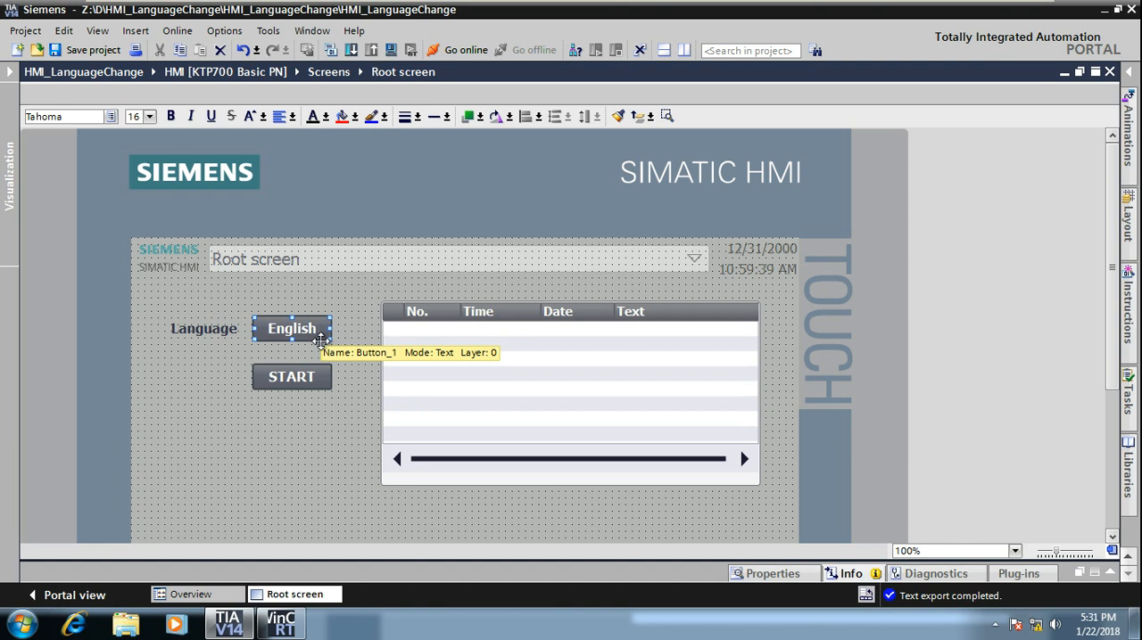
pyautogui.click(754, 574)
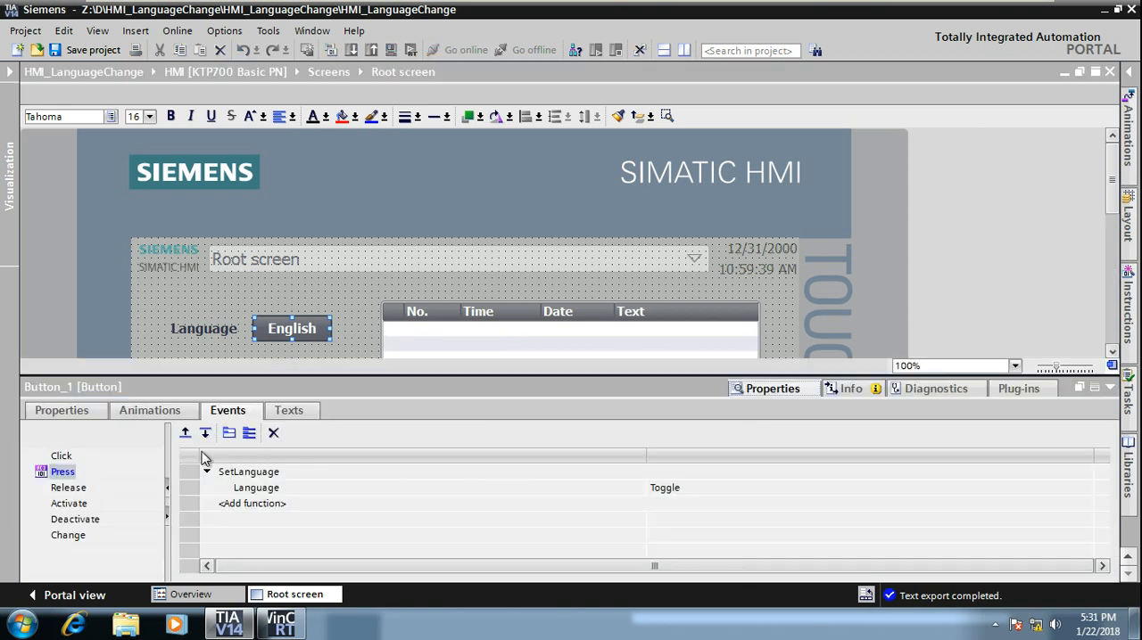
pyautogui.click(79, 477)
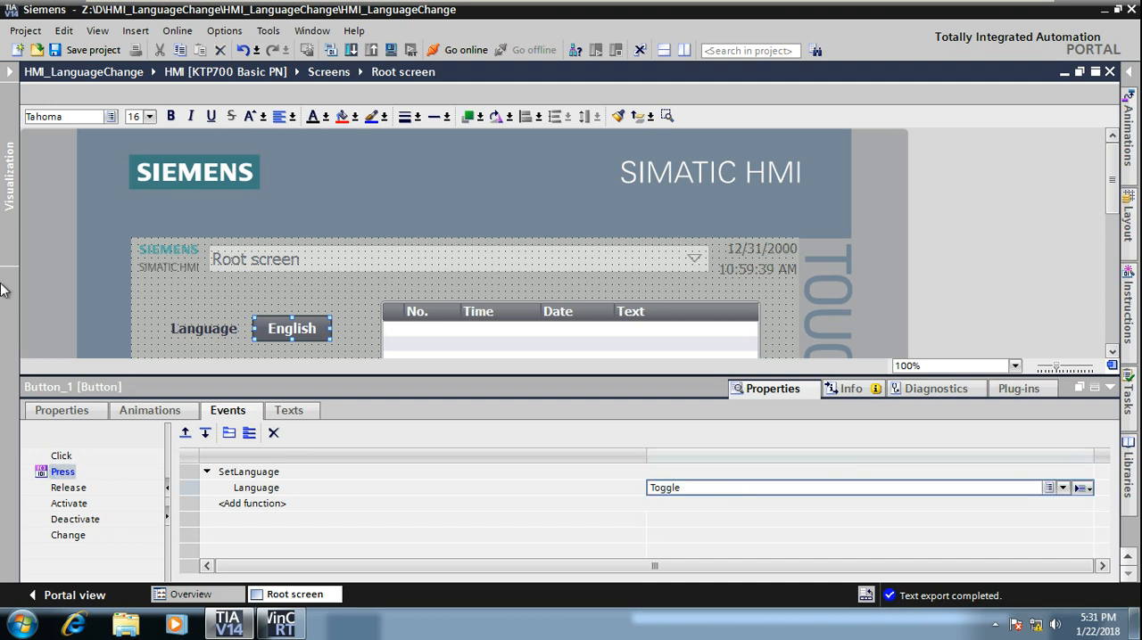
# Step: Reopen the project languages editor from Languages & resources to check the languages the button switches between
pyautogui.click(13, 204)
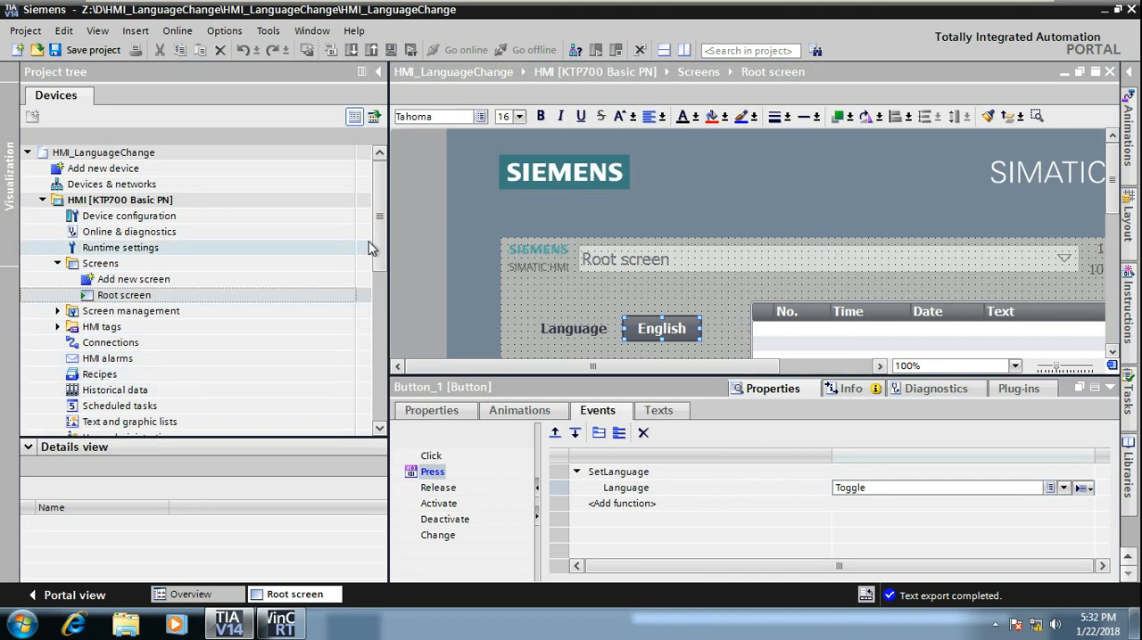
pyautogui.moveTo(376, 252); pyautogui.dragTo(376, 343)
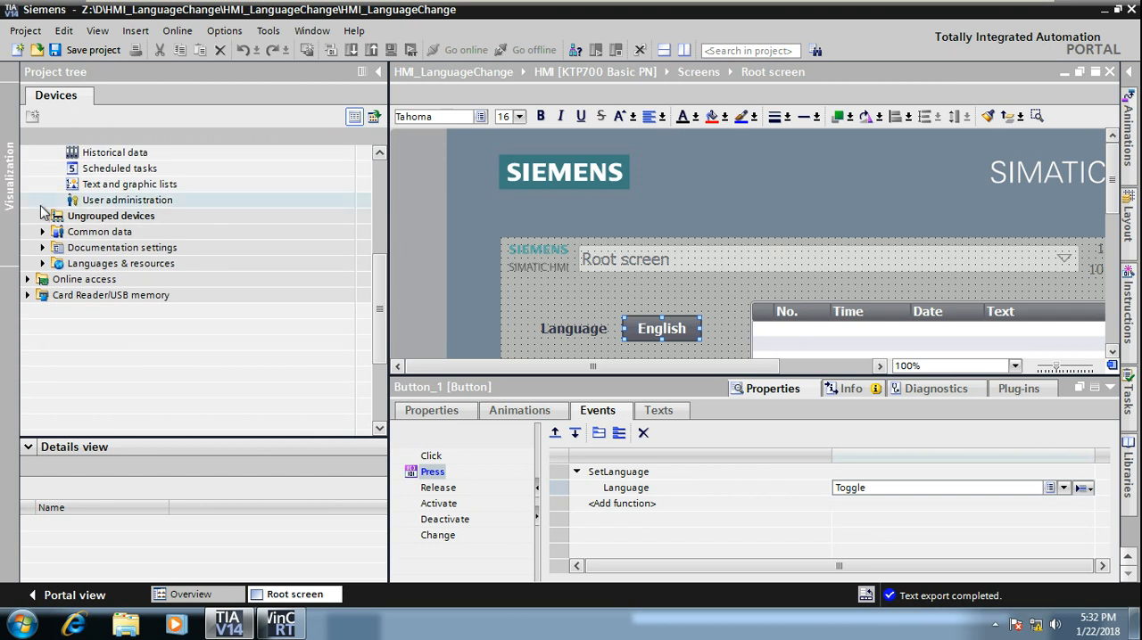
pyautogui.click(42, 264)
pyautogui.doubleClick(100, 281)
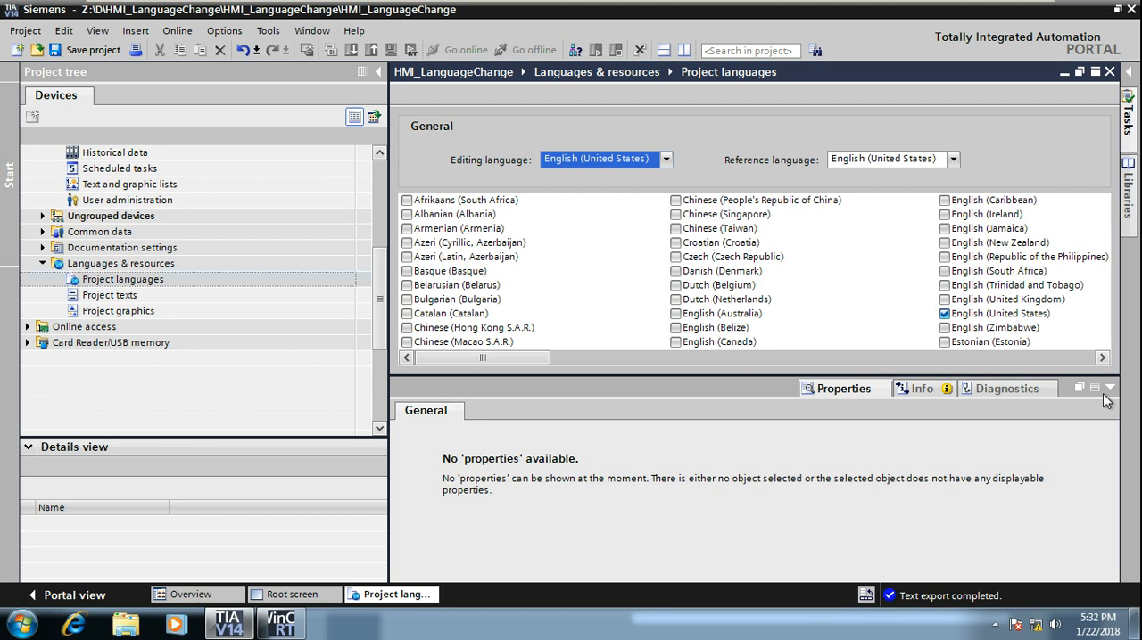
# Step: Return to the Root screen and enlarge its work area by collapsing the properties pane and the project tree
pyautogui.click(299, 594)
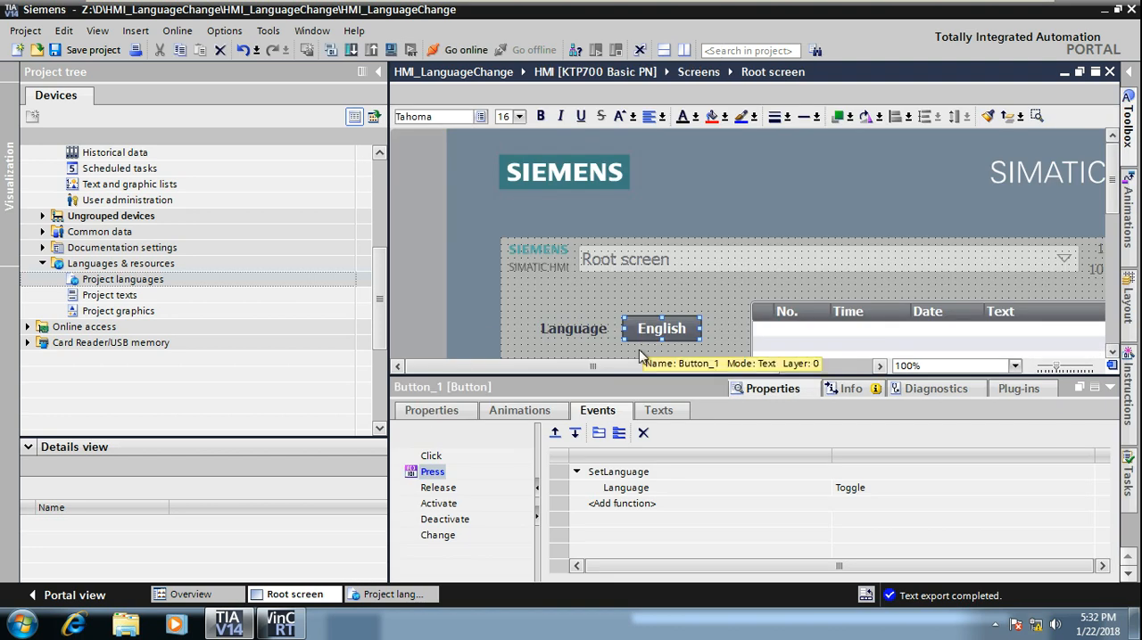
pyautogui.click(1110, 388)
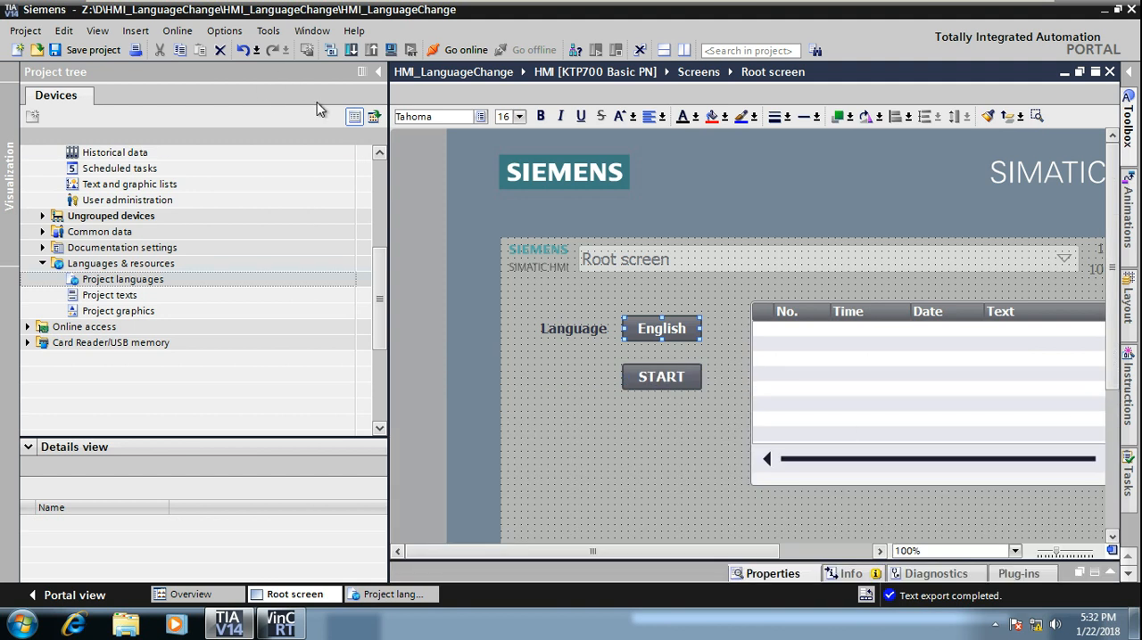
pyautogui.click(379, 74)
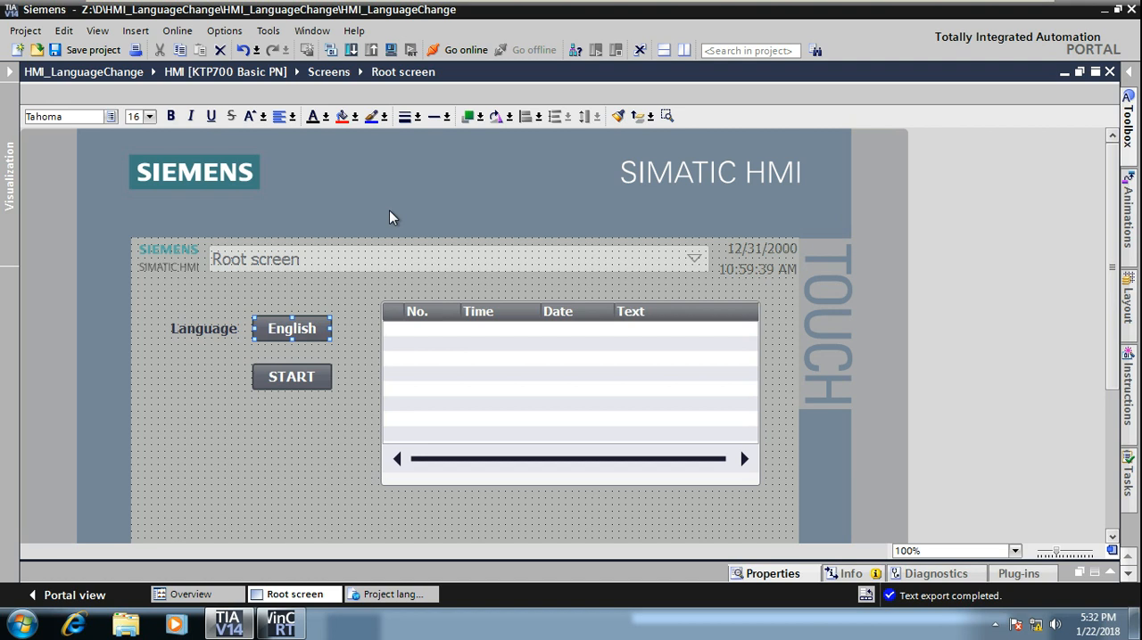
# Step: Inspect the Root screen elements that need translation: the START button text, the alarm view and the Language label
pyautogui.click(297, 379)
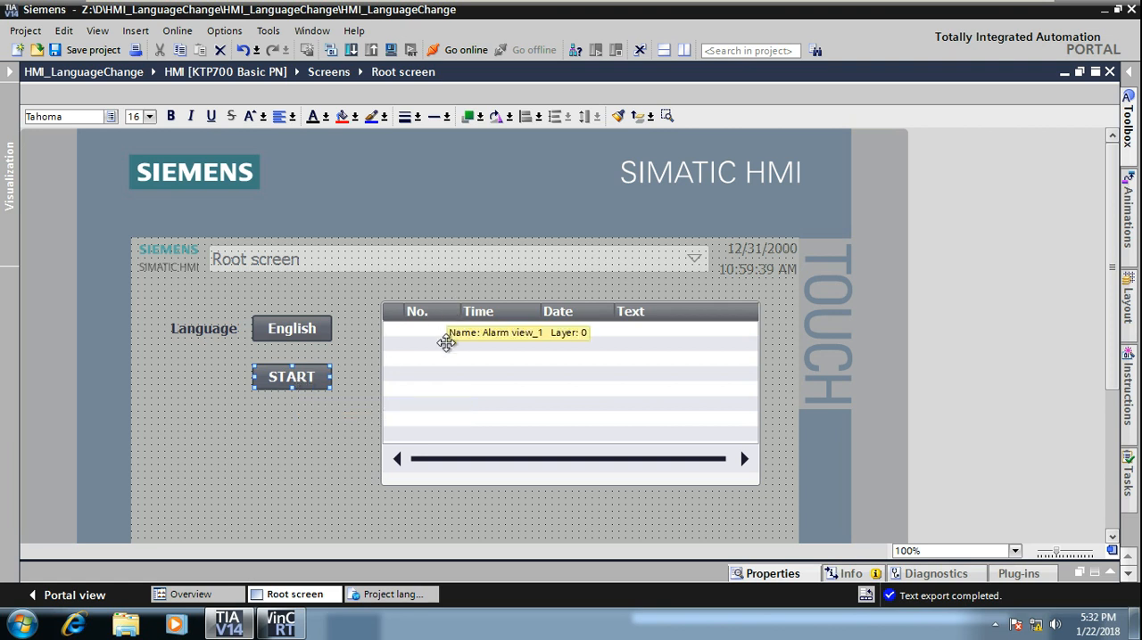
pyautogui.click(438, 310)
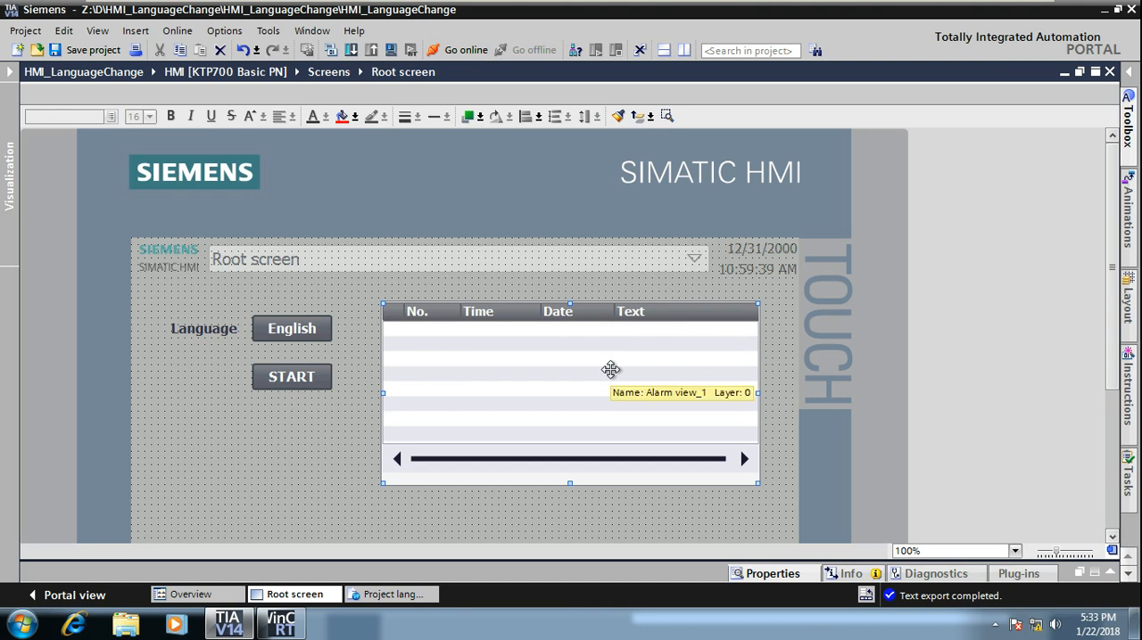
pyautogui.doubleClick(289, 379)
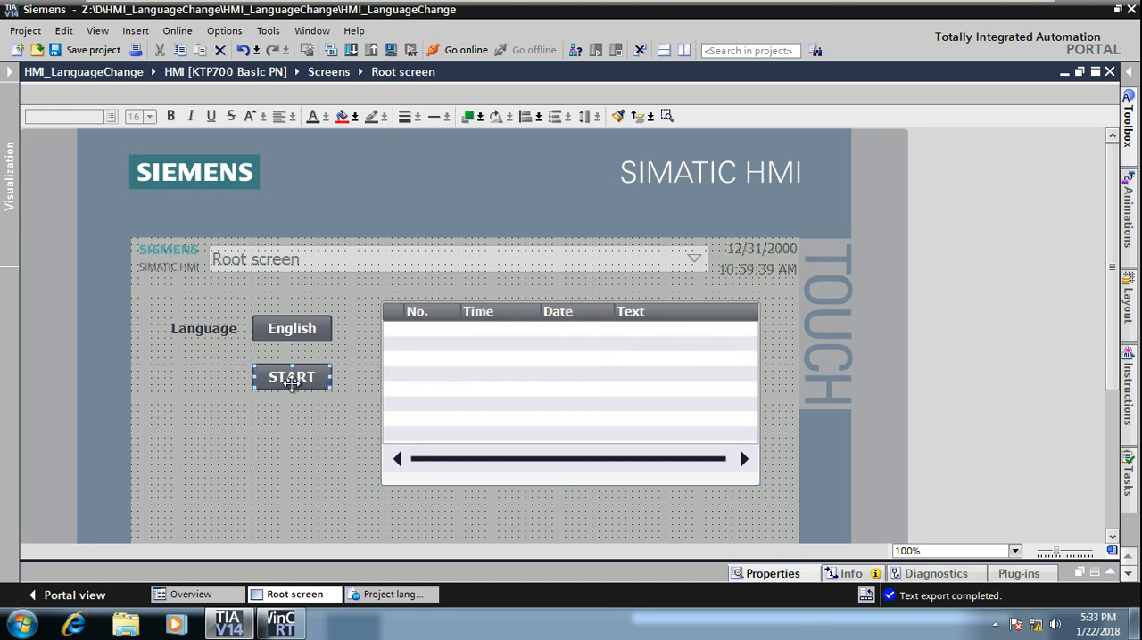
pyautogui.moveTo(324, 383); pyautogui.dragTo(271, 383)
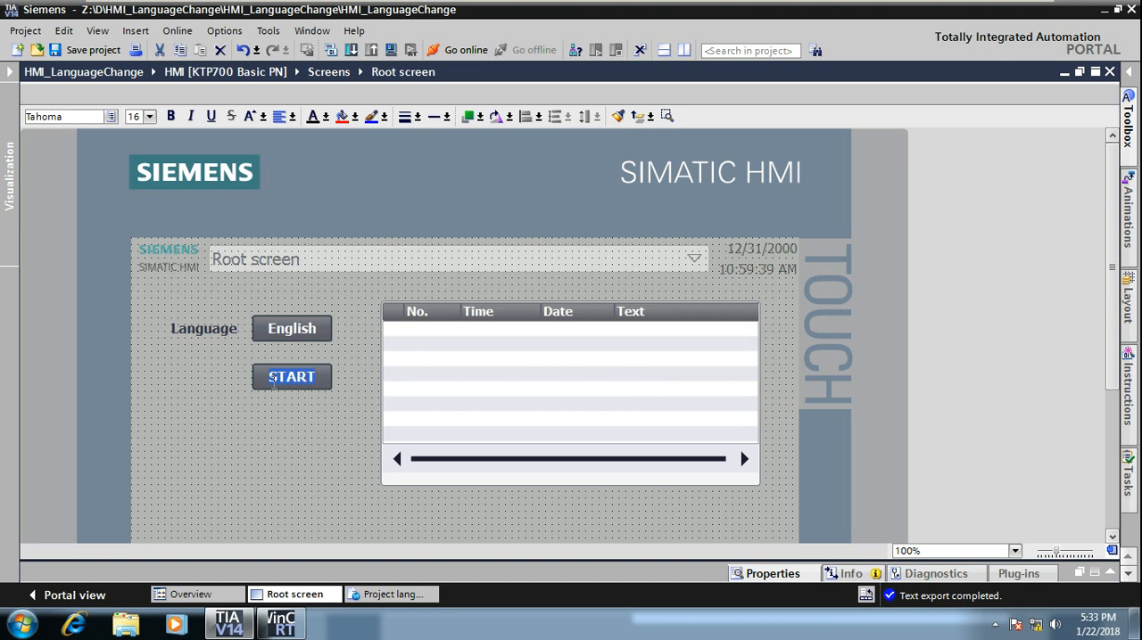
pyautogui.click(197, 332)
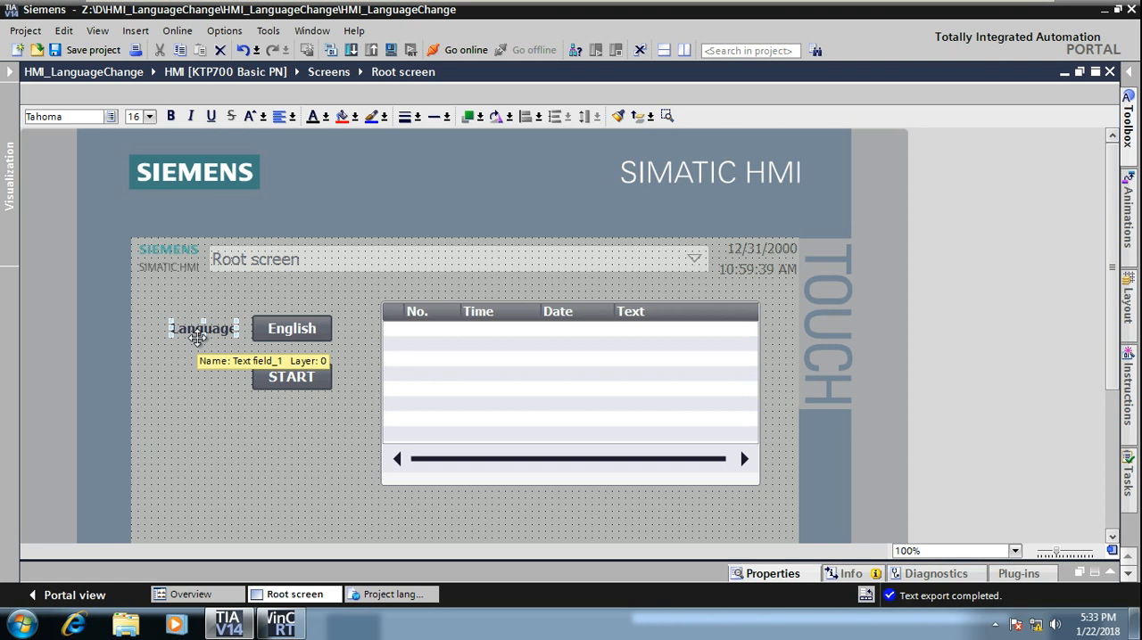
# Step: Open the Project texts table under Languages & resources and widen it by collapsing the project tree
pyautogui.click(11, 178)
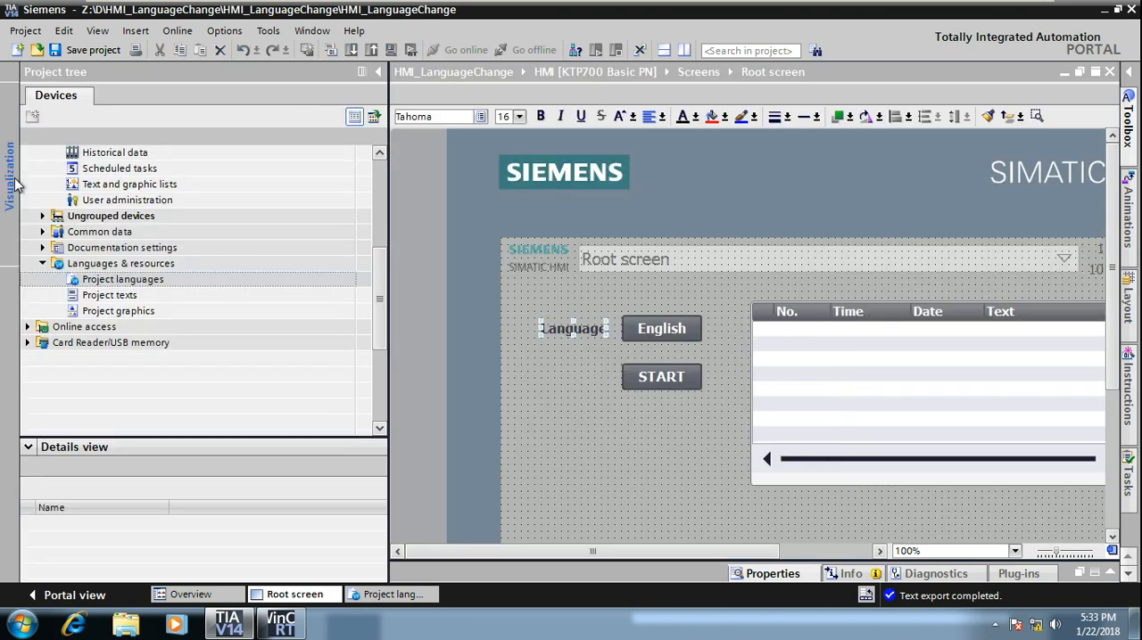
pyautogui.click(75, 266)
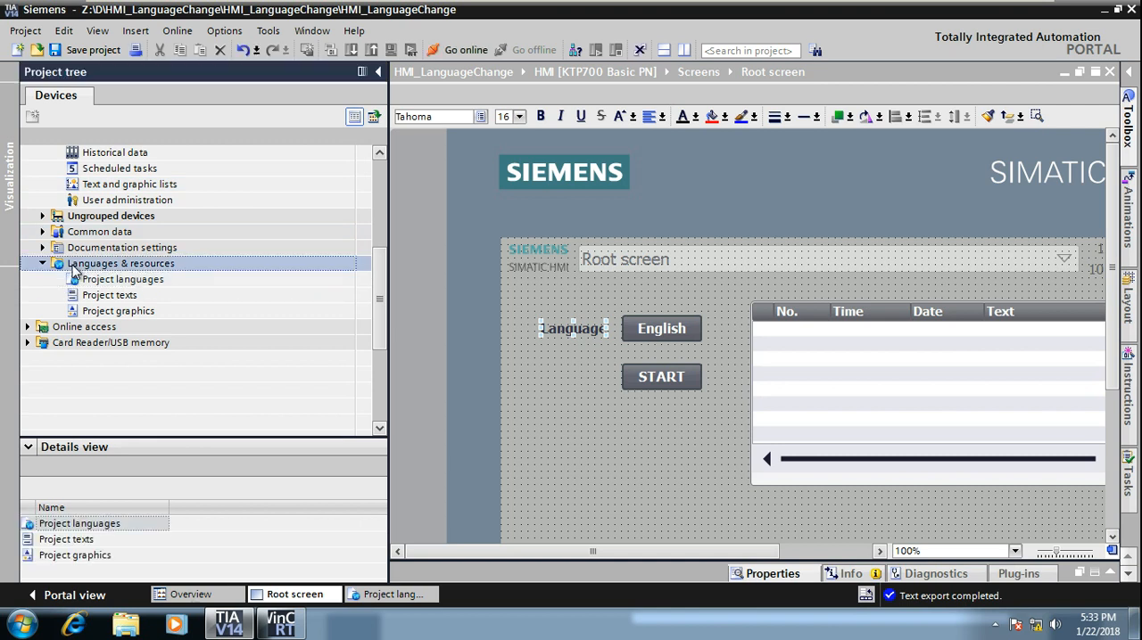
pyautogui.doubleClick(105, 297)
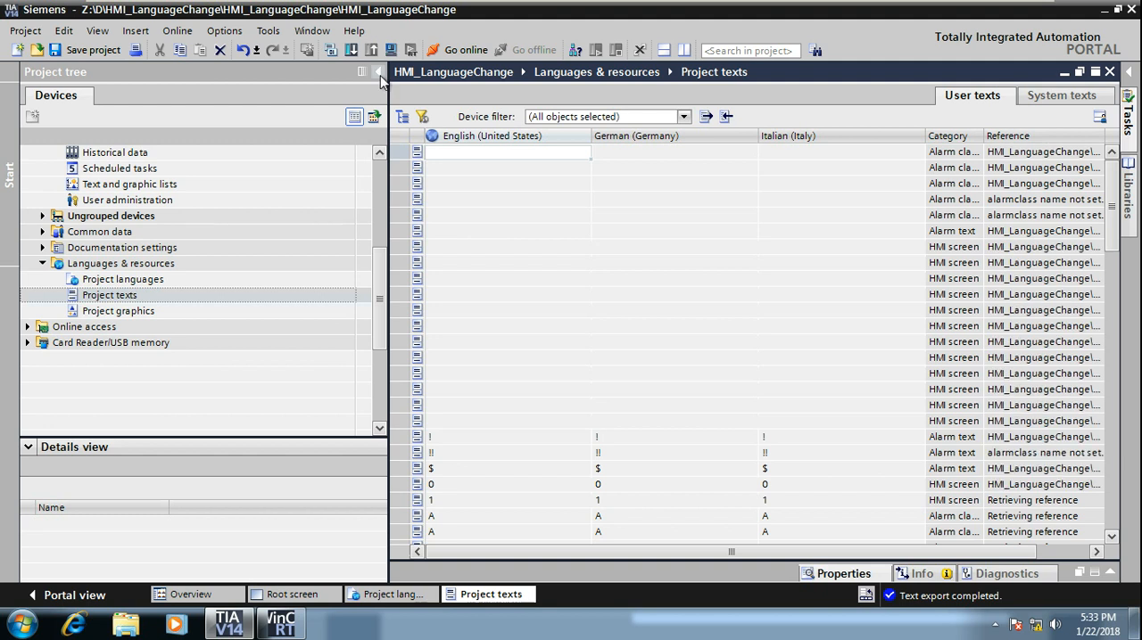
pyautogui.click(378, 72)
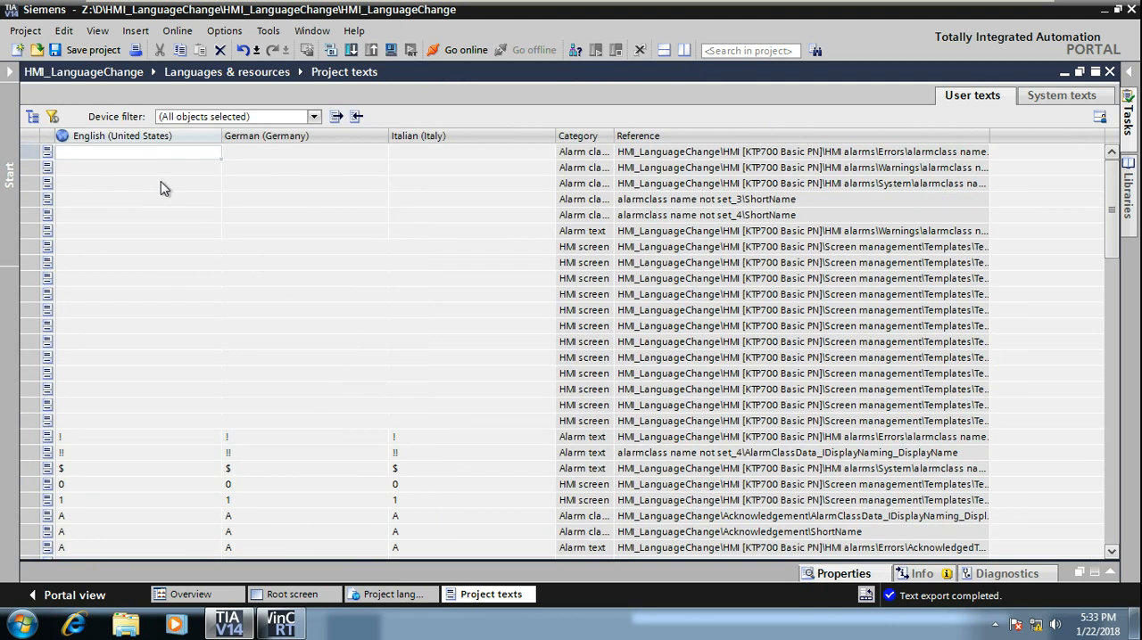
# Step: Examine the user texts table, comparing the English, German and Italian entries and their references
pyautogui.click(339, 217)
pyautogui.click(459, 220)
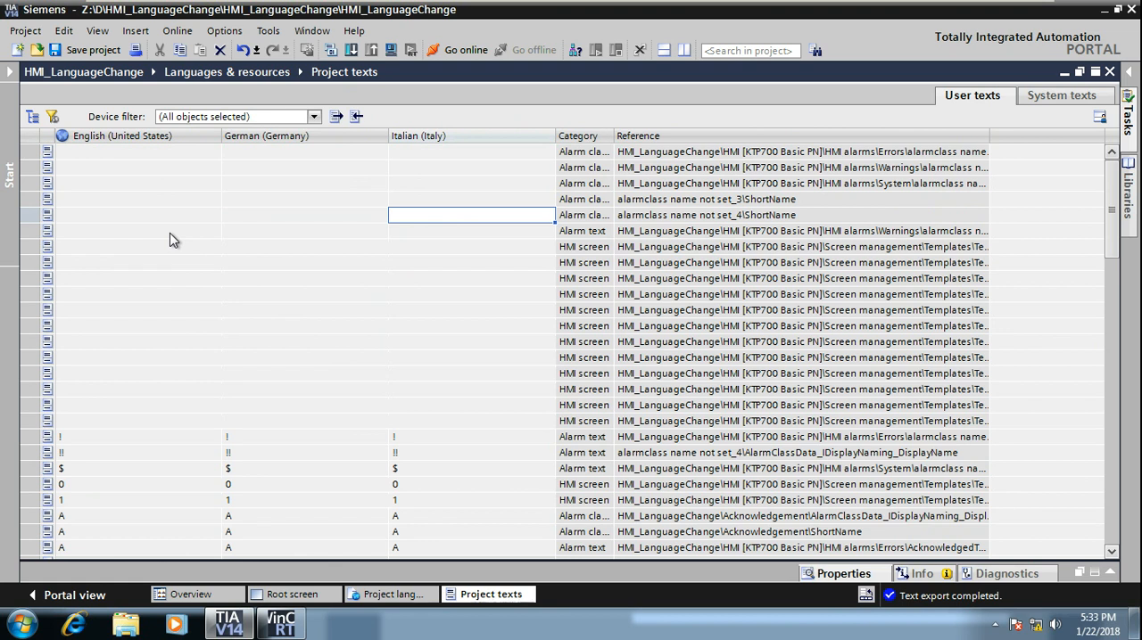
pyautogui.scroll(-2, 170, 236)
pyautogui.scroll(-6, 172, 240)
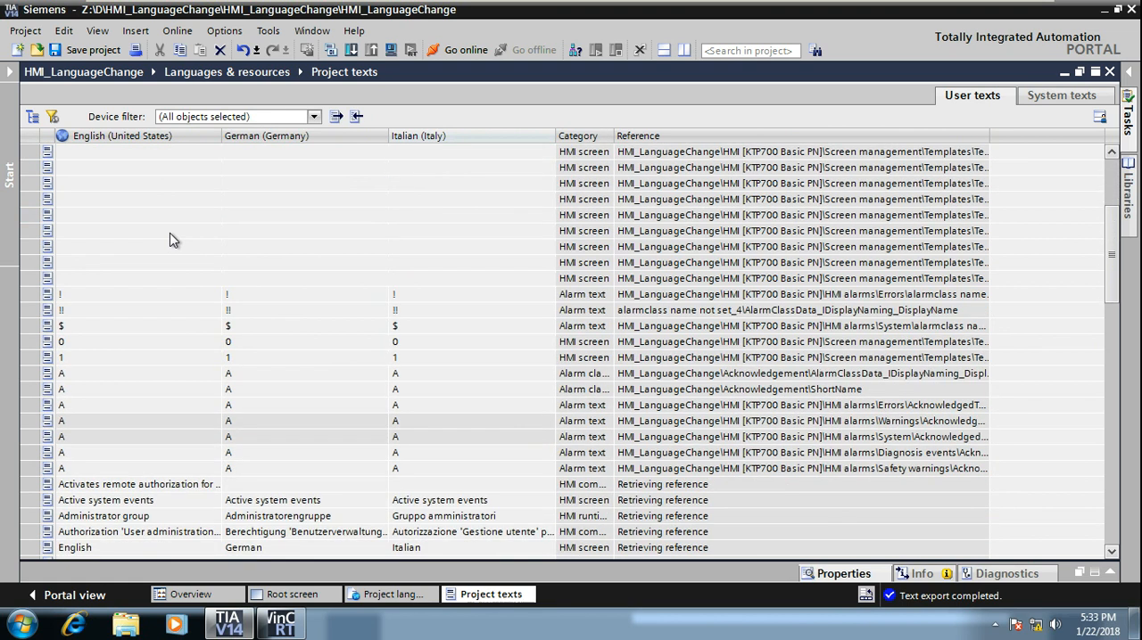
pyautogui.scroll(-2, 172, 240)
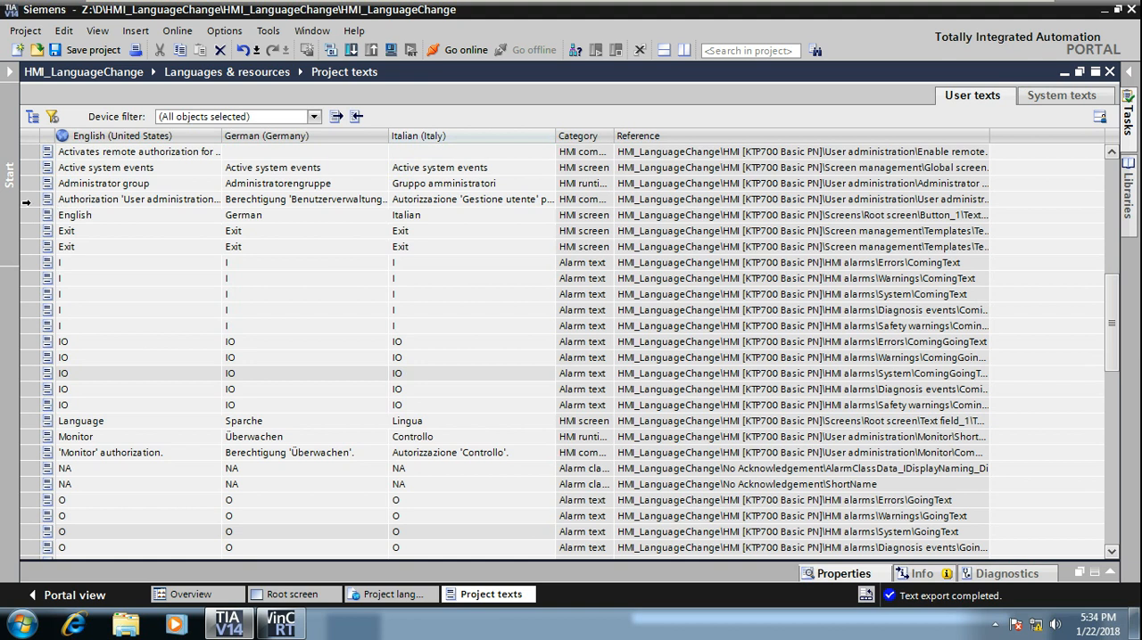
pyautogui.click(29, 202)
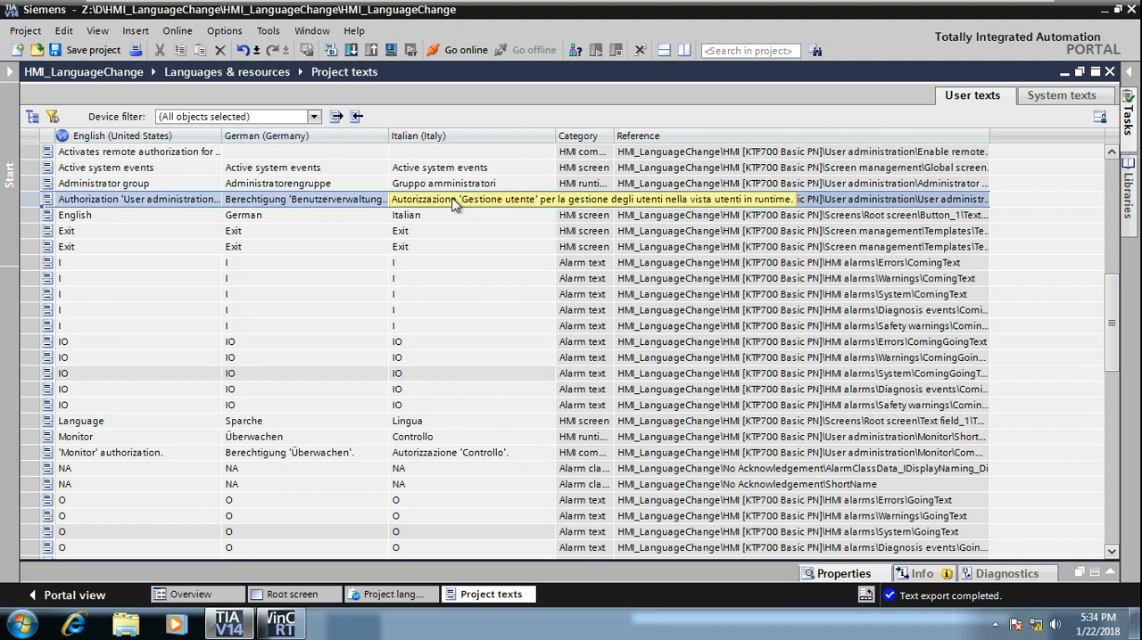
pyautogui.scroll(-3, 191, 294)
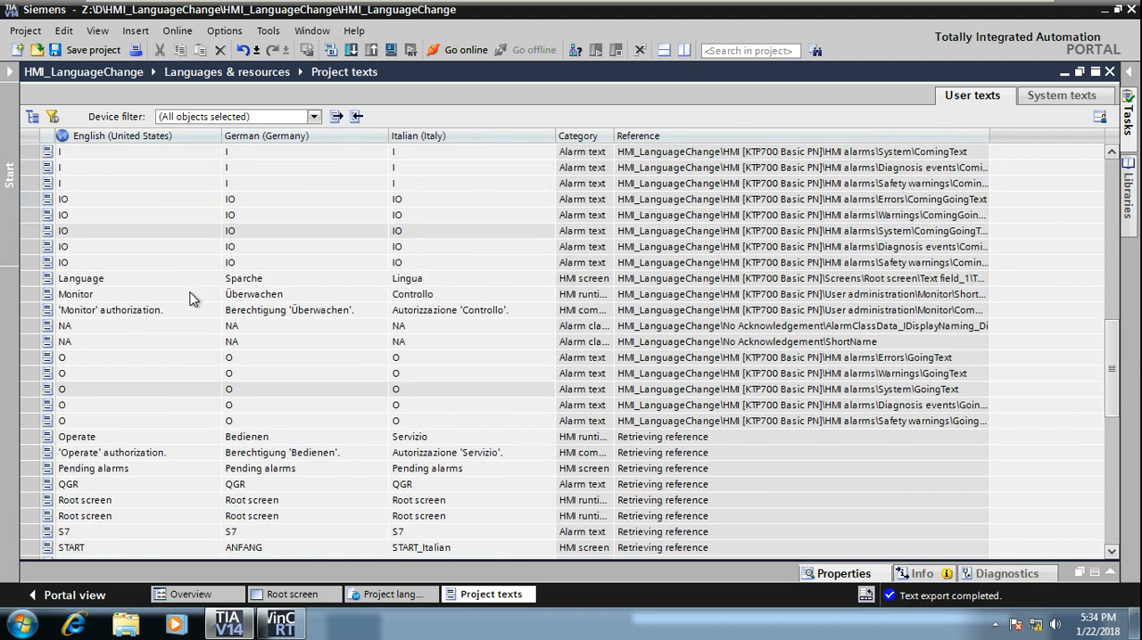
pyautogui.scroll(-2, 191, 303)
# Step: Change the German (Germany) translation of the START button text to Start-German in the project texts
pyautogui.click(182, 455)
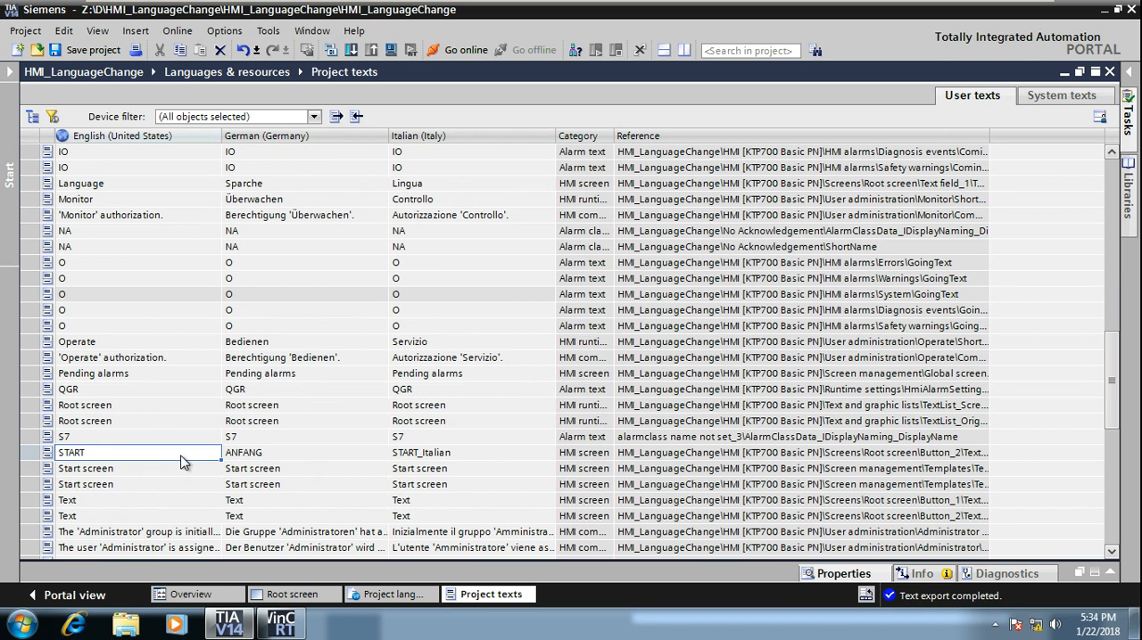
pyautogui.click(260, 454)
pyautogui.click(472, 453)
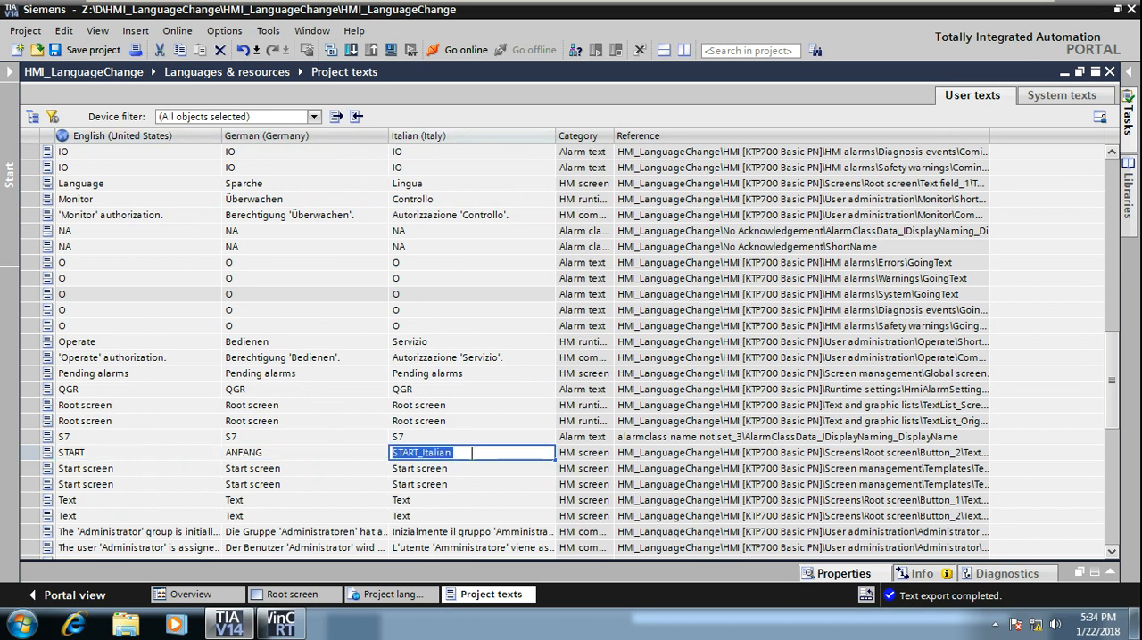
pyautogui.click(317, 453)
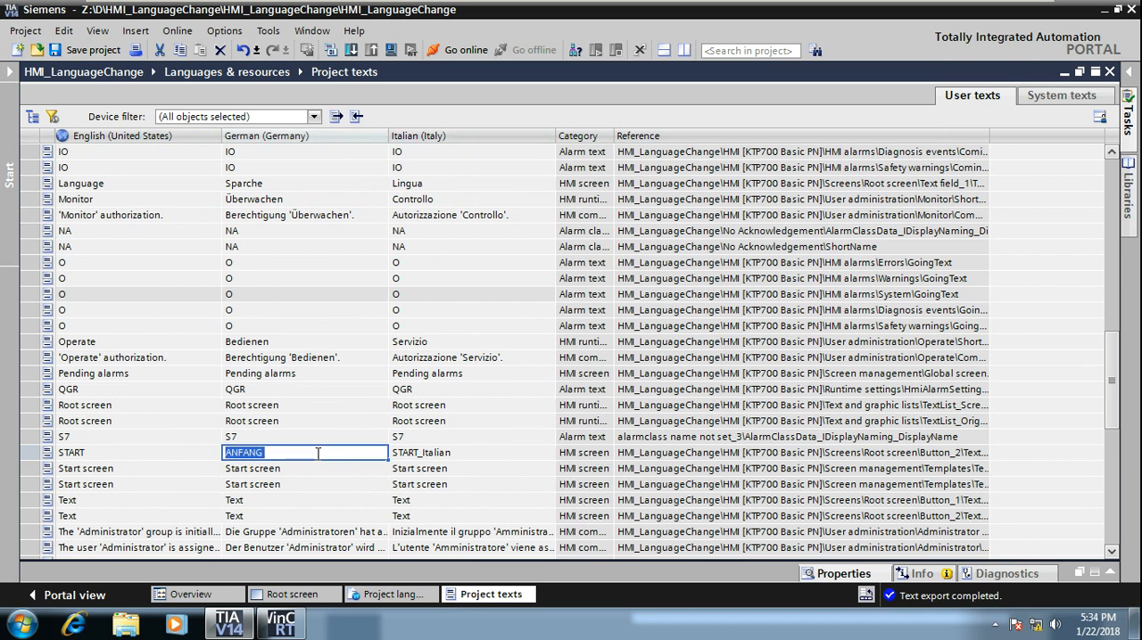
pyautogui.write('Sta')
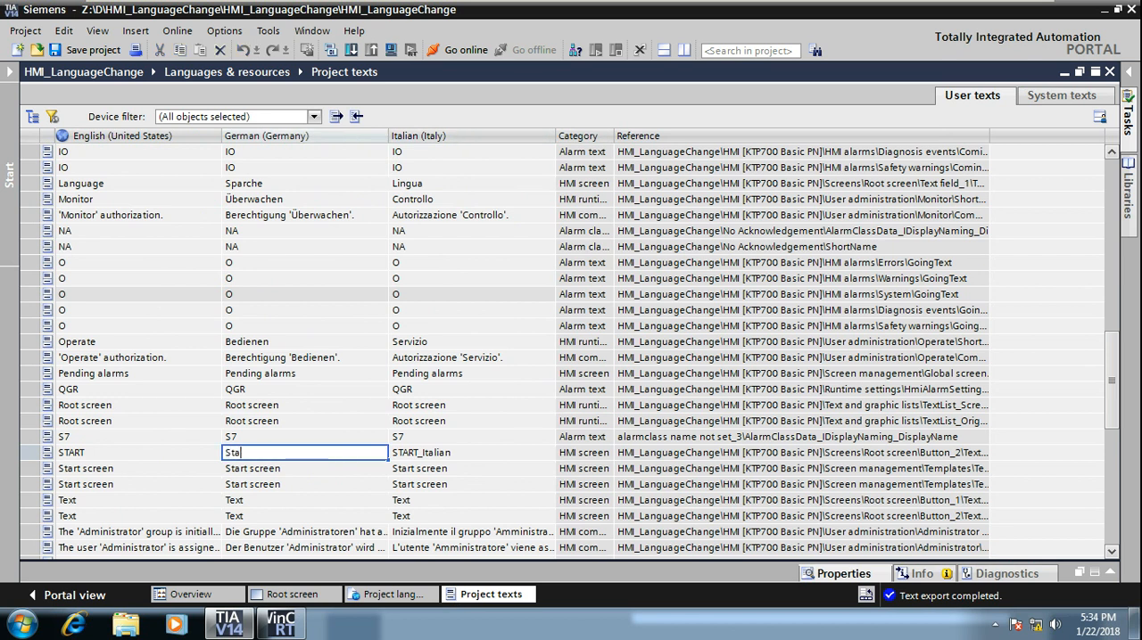
pyautogui.write('rt-German')
pyautogui.click(490, 488)
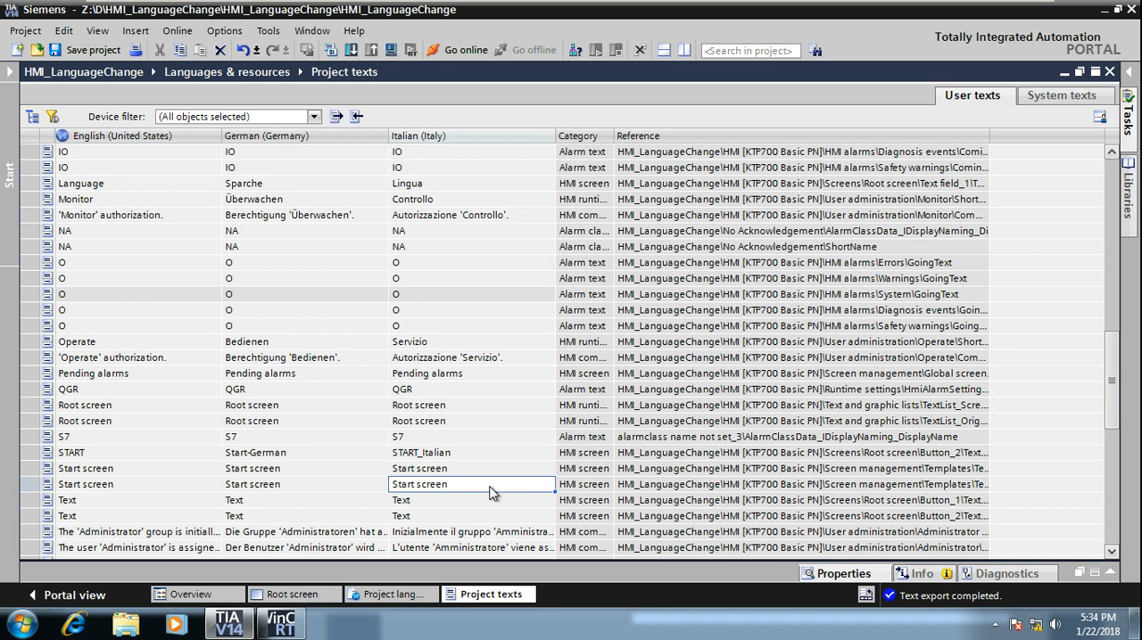
pyautogui.click(356, 461)
pyautogui.click(473, 462)
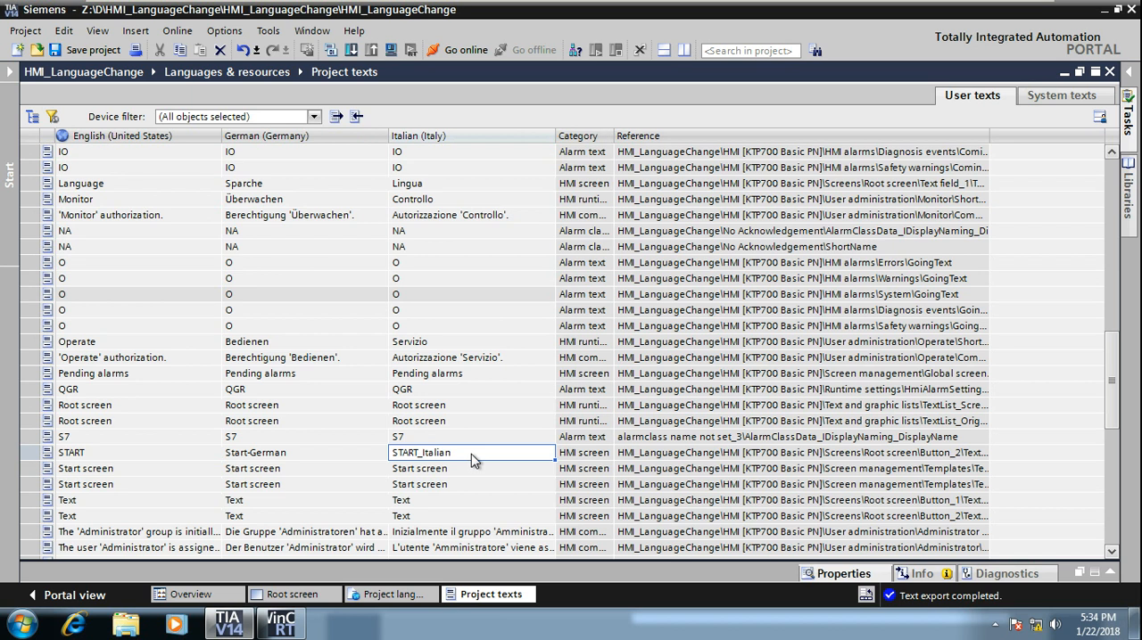
# Step: Widen the START button on the Root screen by extending its left edge past the Language label's left edge, and save the project
pyautogui.click(326, 598)
pyautogui.click(287, 380)
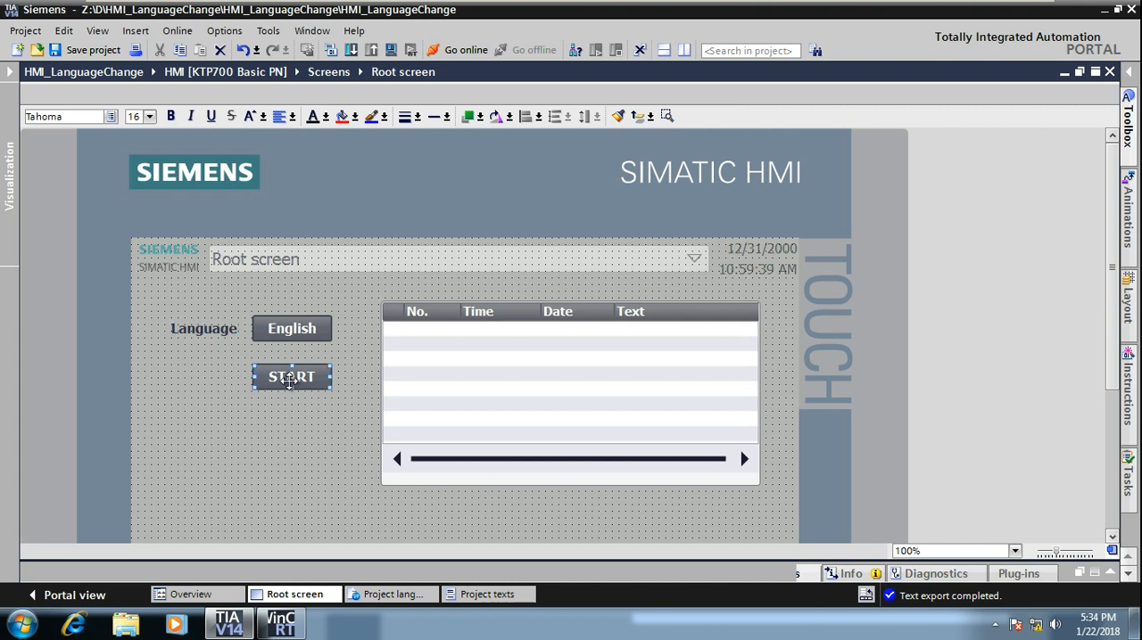
pyautogui.moveTo(251, 378); pyautogui.dragTo(159, 381)
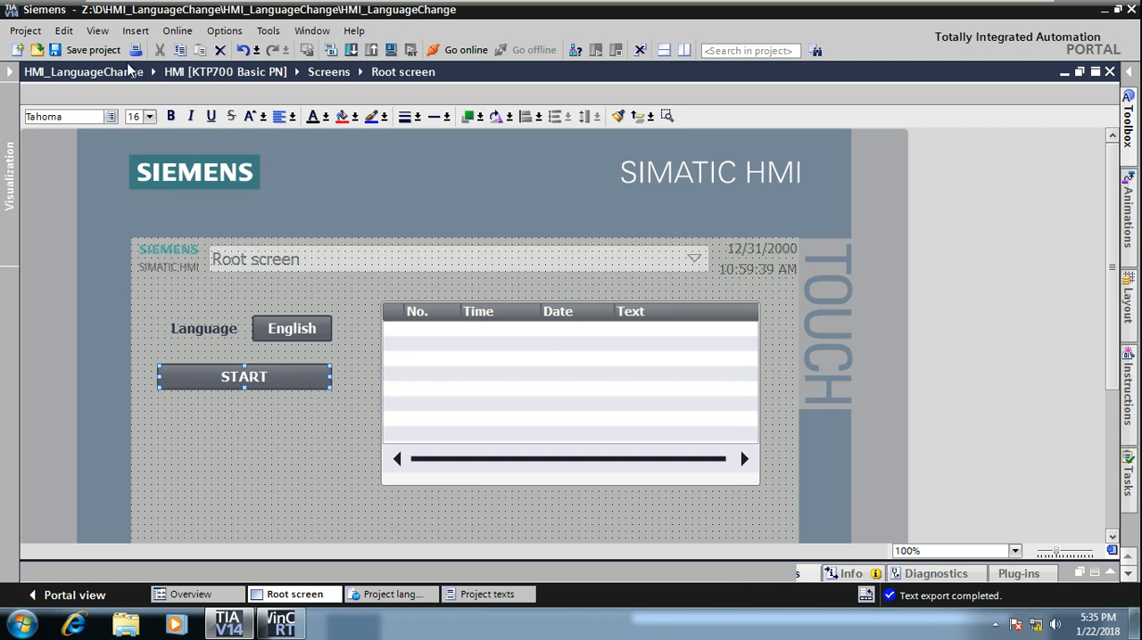
pyautogui.click(98, 55)
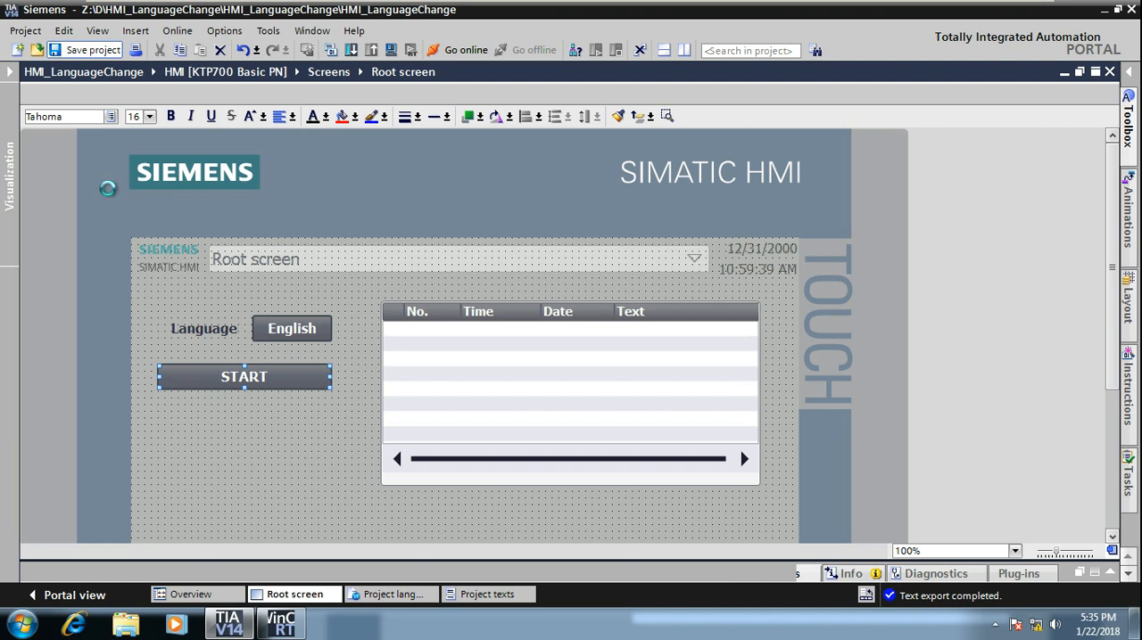
# Step: Start the runtime simulation of the HMI [KTP700 Basic PN] device from the project tree
pyautogui.click(6, 174)
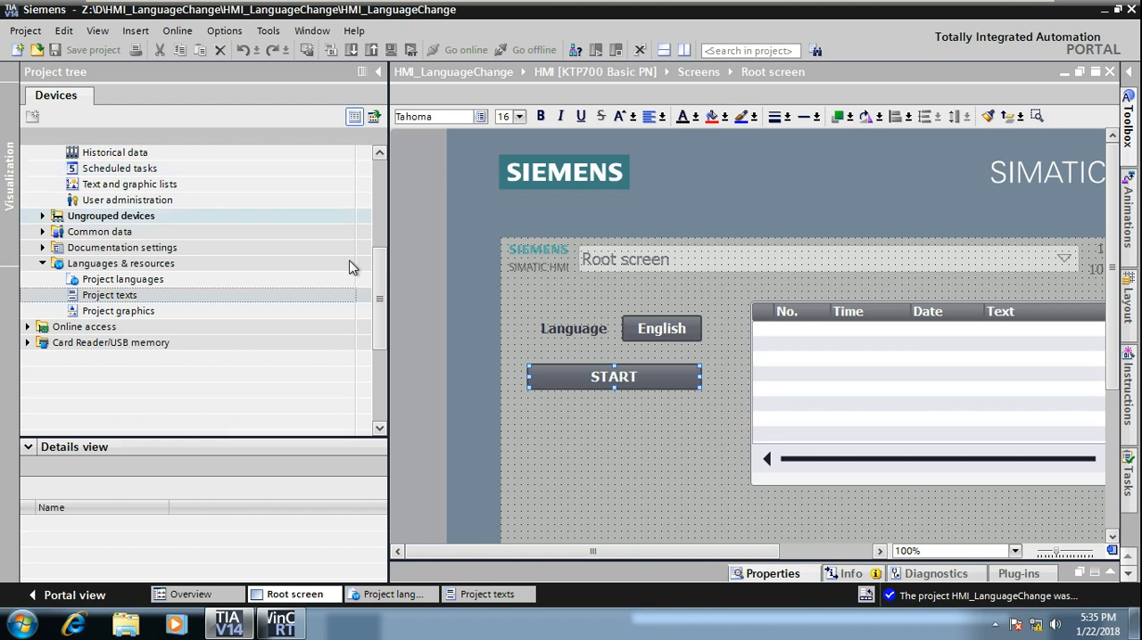
pyautogui.moveTo(381, 294); pyautogui.dragTo(382, 198)
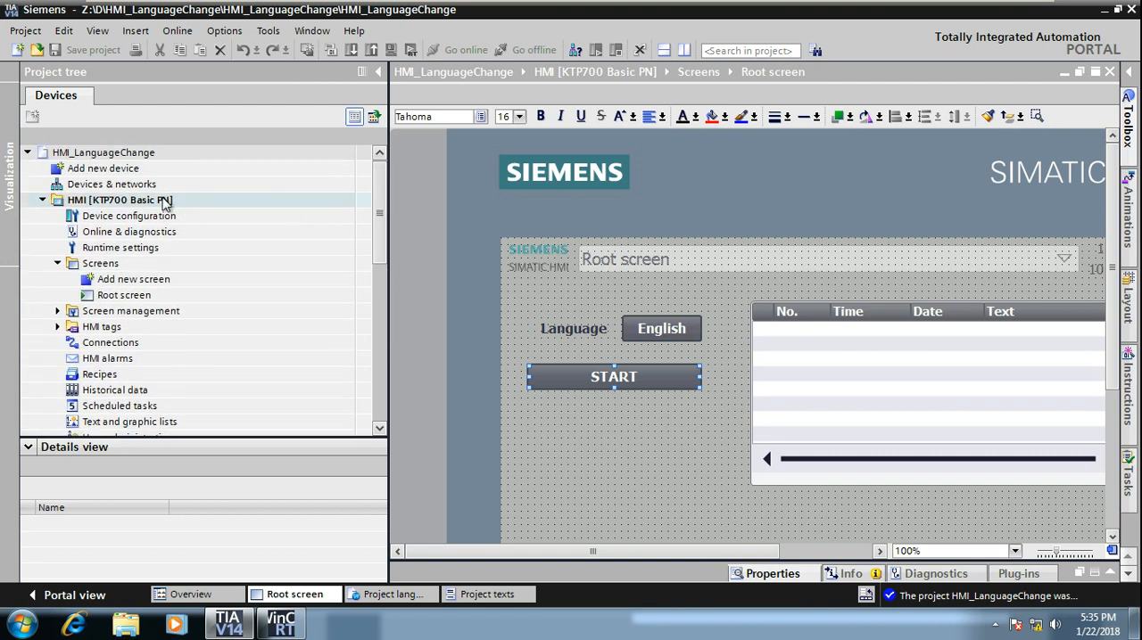
pyautogui.click(159, 200)
pyautogui.click(393, 50)
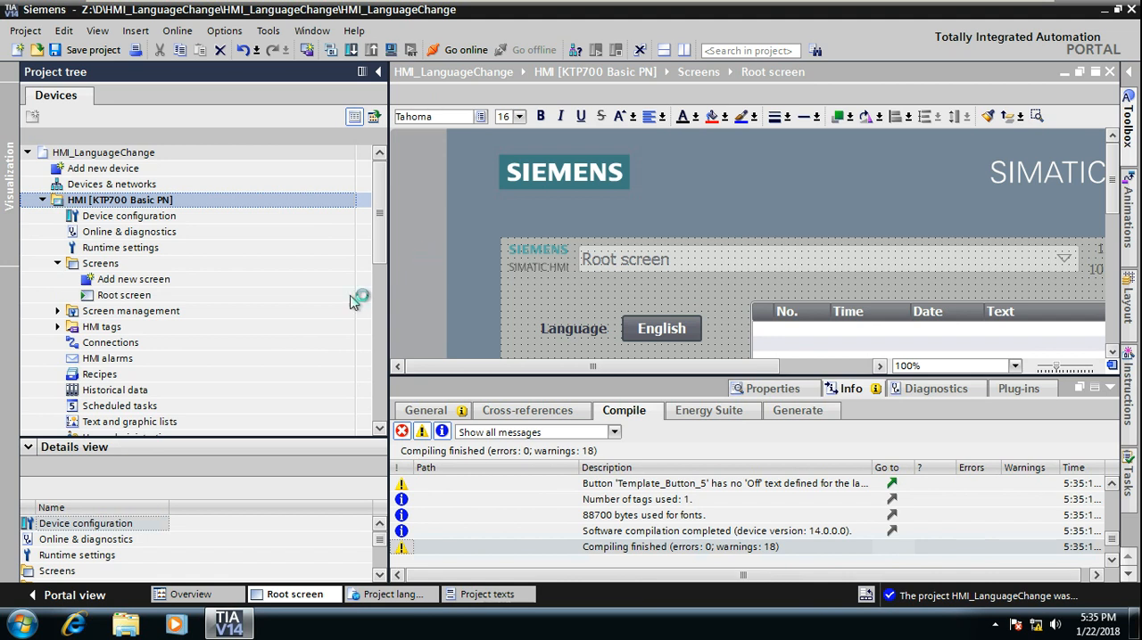
# Step: Show the Project texts table behind the RT Simulator, move the simulator window up and close its Active system events window
pyautogui.click(473, 598)
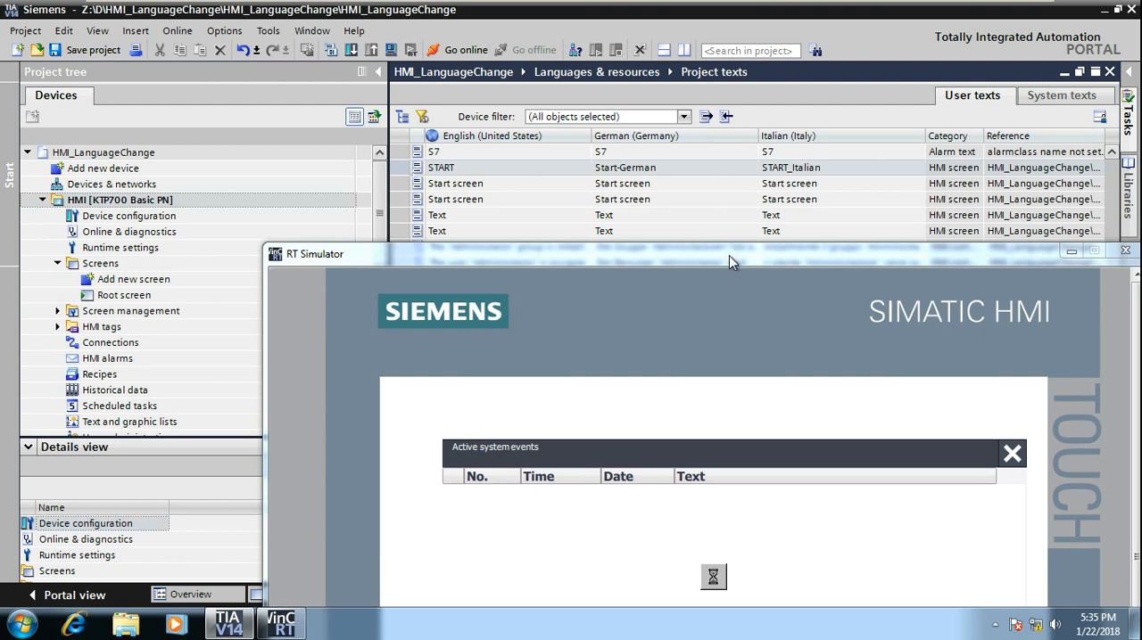
pyautogui.moveTo(706, 215); pyautogui.dragTo(700, 205)
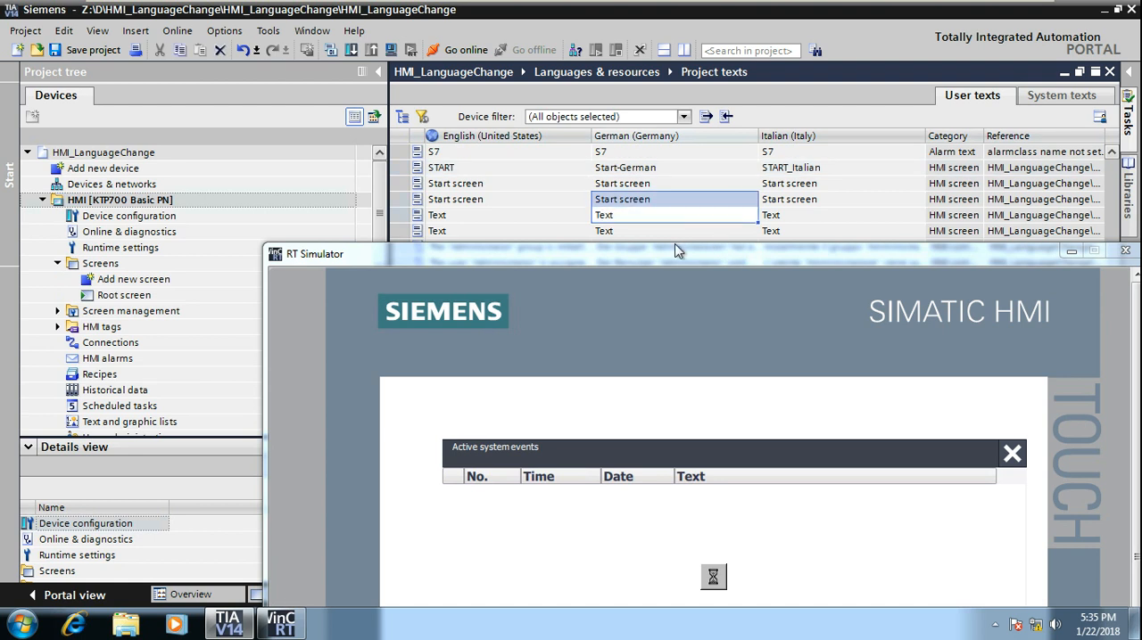
pyautogui.click(673, 255)
pyautogui.moveTo(672, 254); pyautogui.dragTo(643, 197)
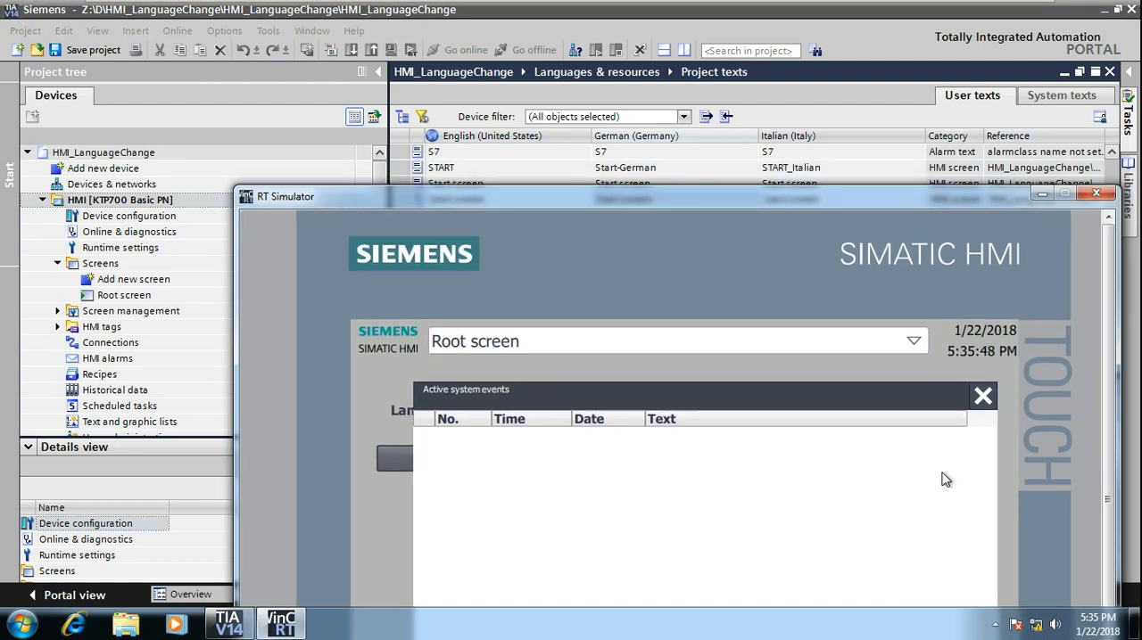
pyautogui.click(983, 398)
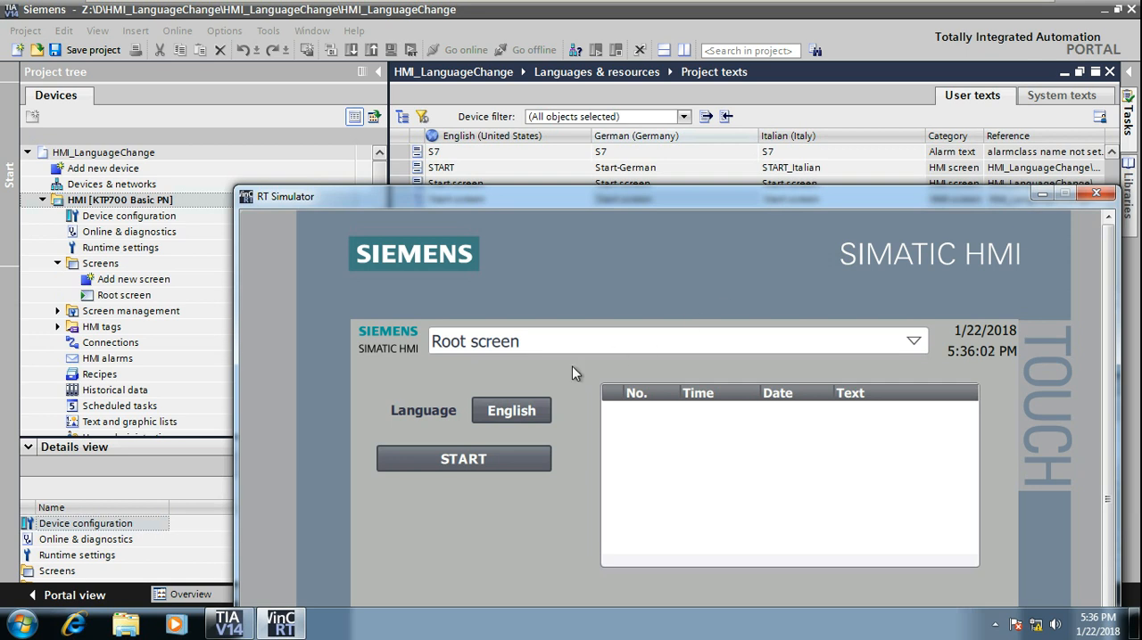
# Step: Cycle the simulated Root screen repeatedly through German, Italian and English to check its translated texts, ending on English
pyautogui.click(520, 413)
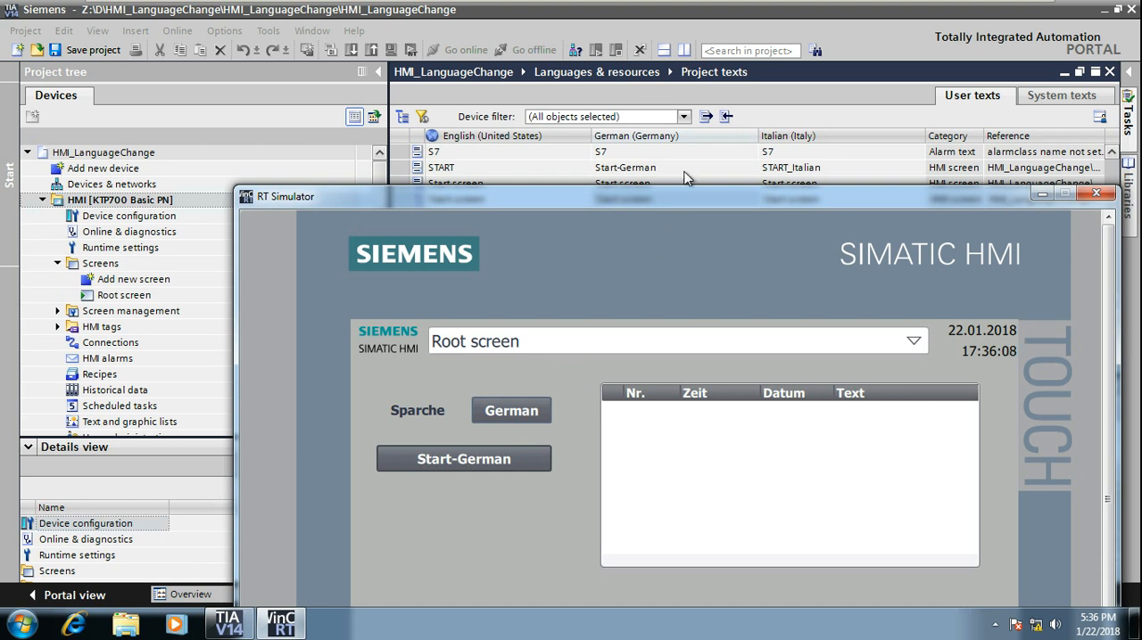
pyautogui.click(517, 414)
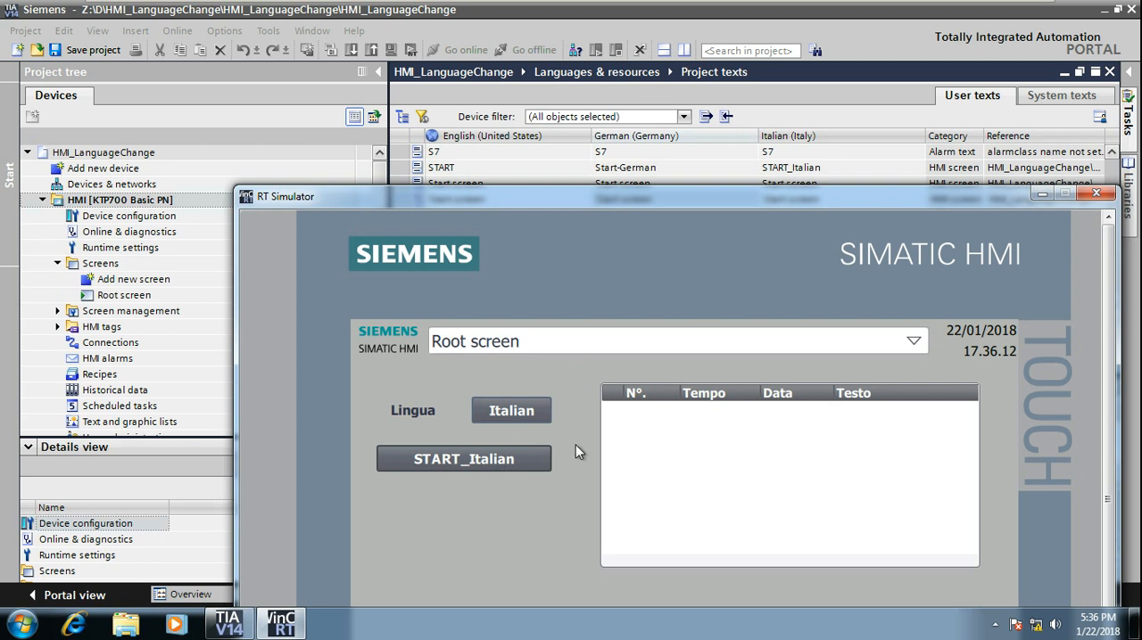
pyautogui.click(533, 417)
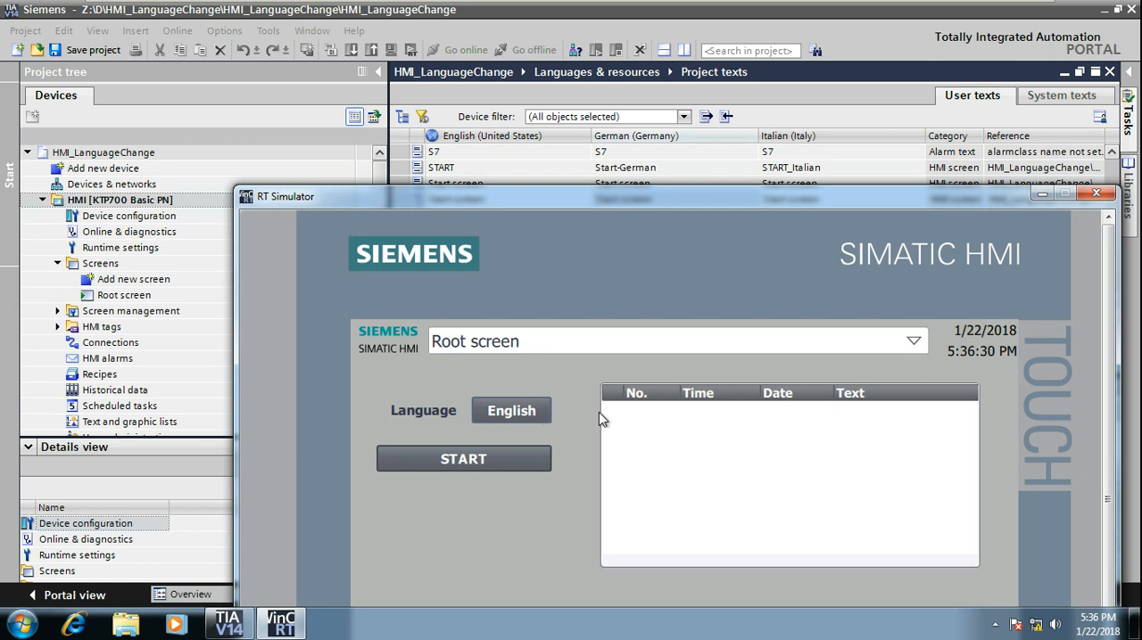
pyautogui.click(534, 413)
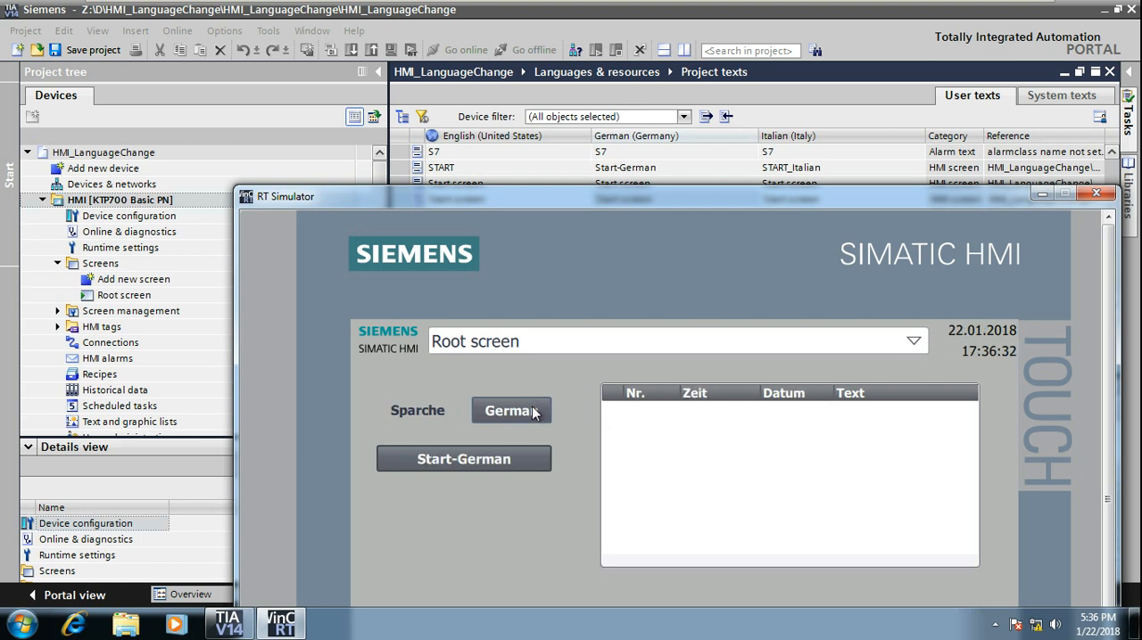
pyautogui.click(533, 413)
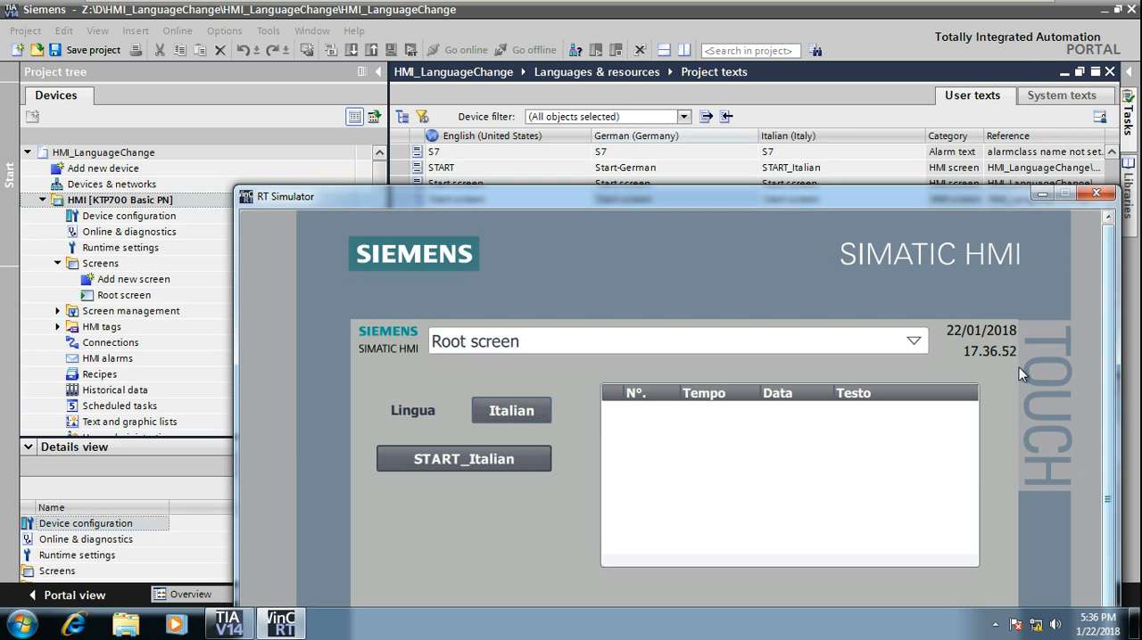
pyautogui.click(544, 414)
pyautogui.click(545, 414)
pyautogui.click(544, 414)
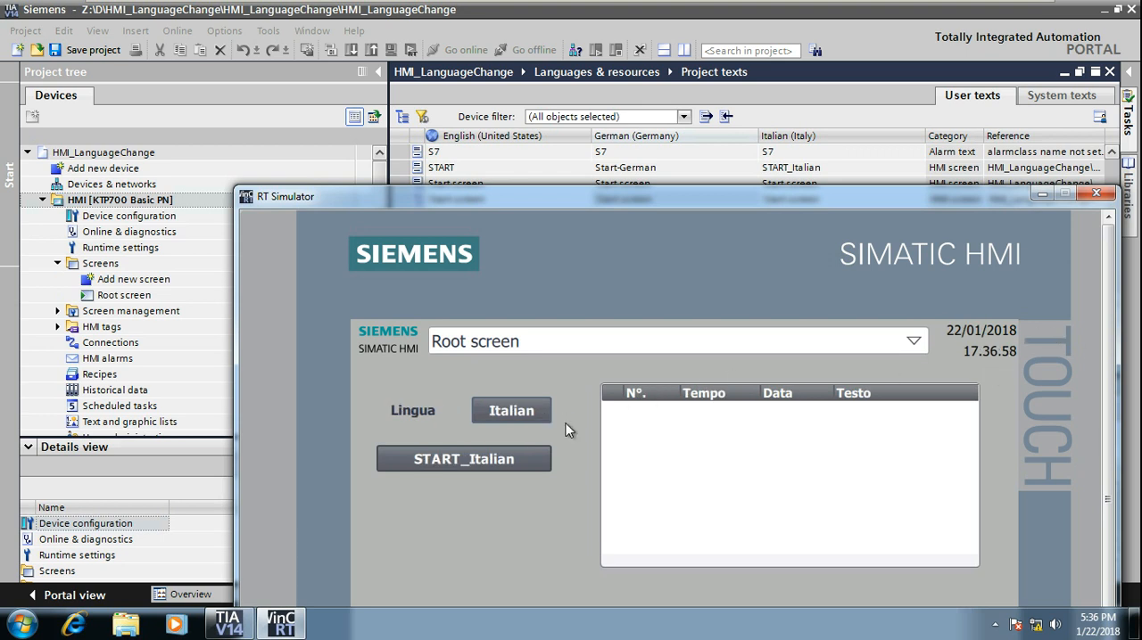
pyautogui.click(519, 418)
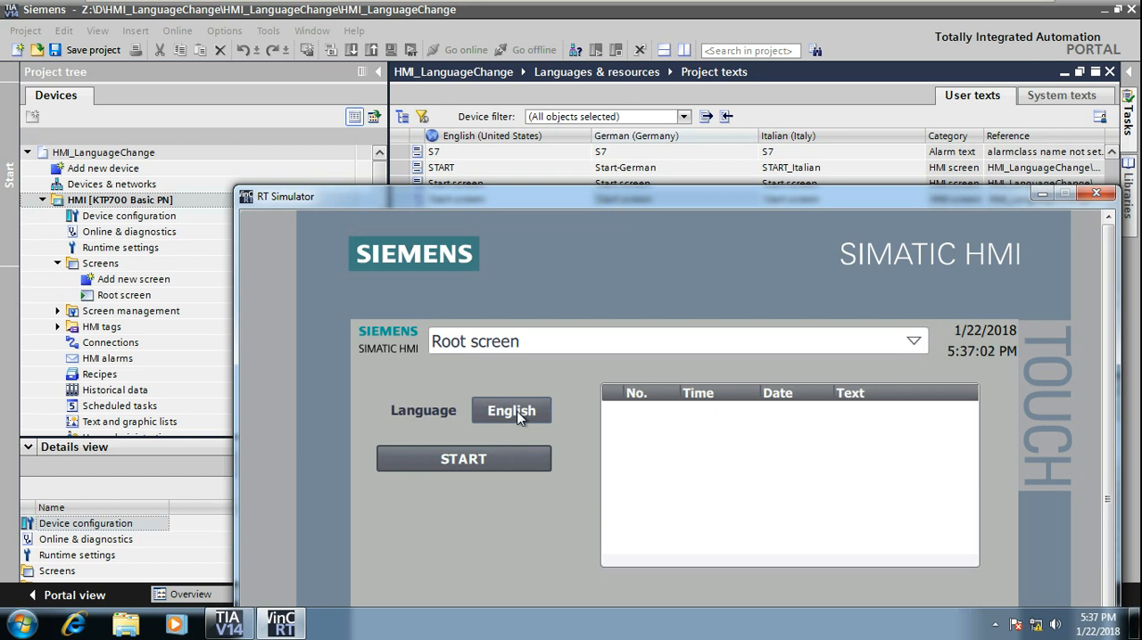
# Step: Minimize the RT Simulator and enlarge the Project texts table by collapsing the project tree and the compile messages pane
pyautogui.click(1042, 194)
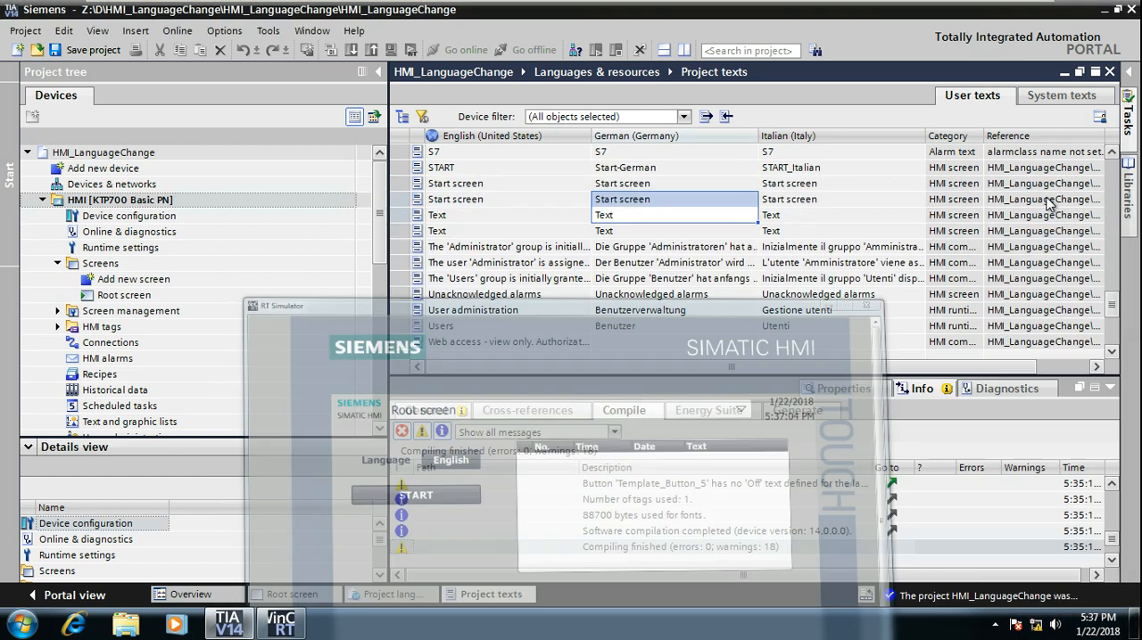
pyautogui.click(522, 232)
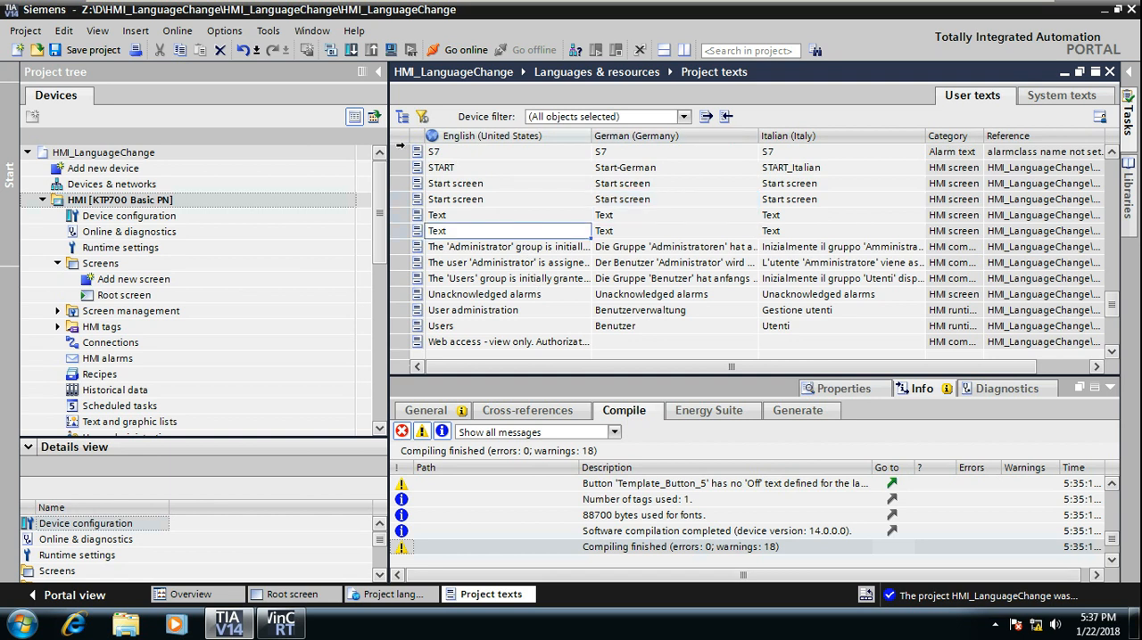
pyautogui.click(382, 77)
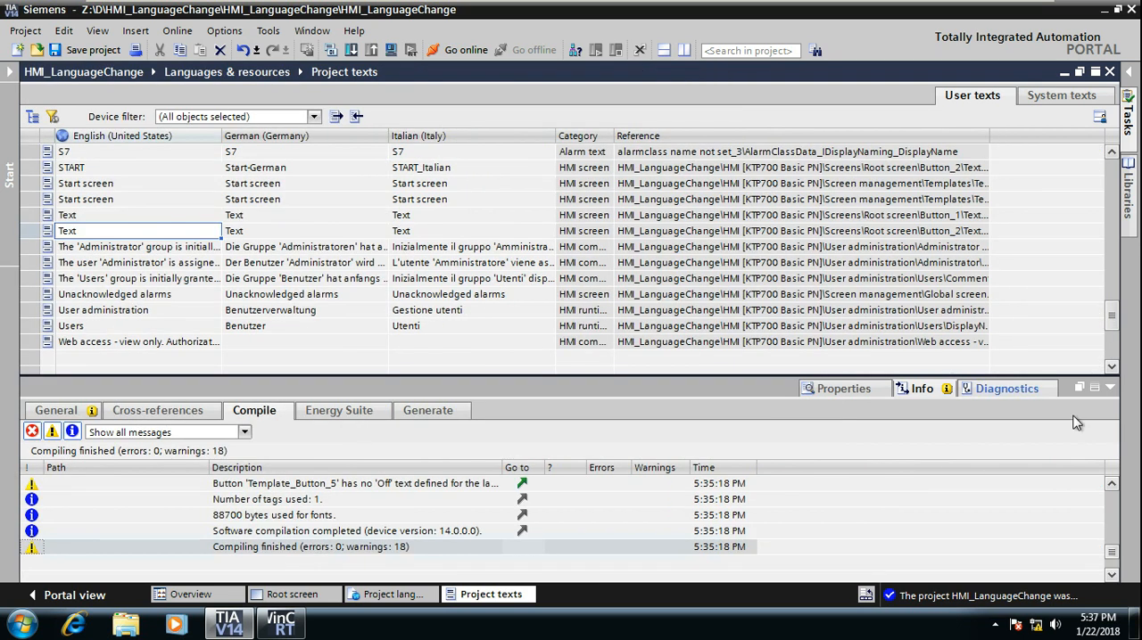
pyautogui.click(1109, 388)
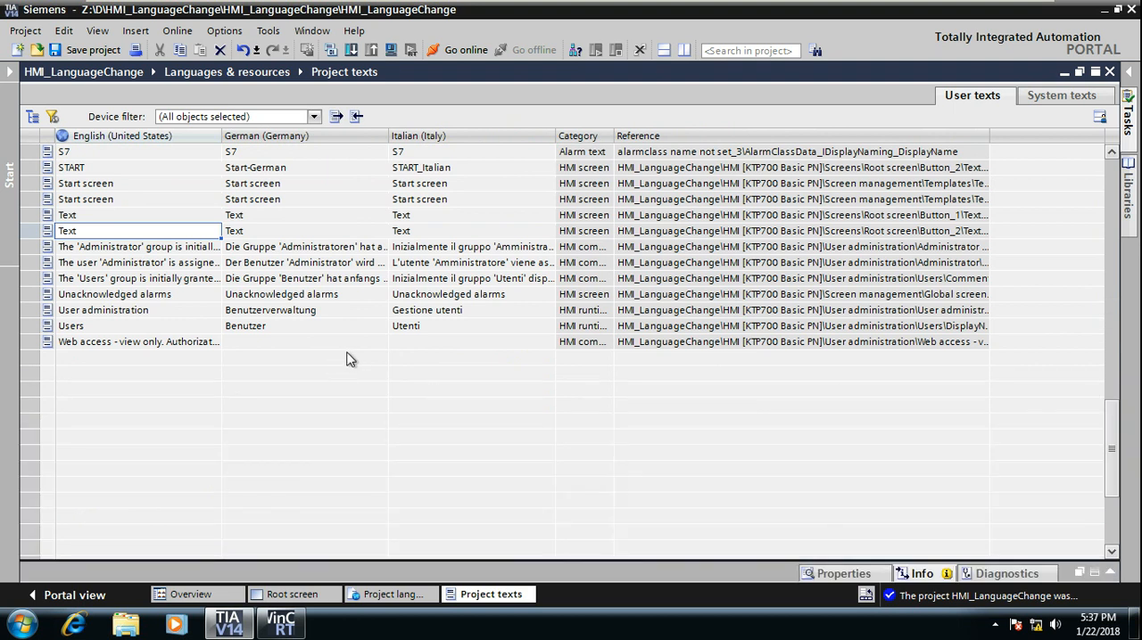
# Step: Export all user text categories from English (United States) to German (Germany) into TIAProjectTexts.xlsx in Z:\D, overwriting the existing file
pyautogui.click(334, 117)
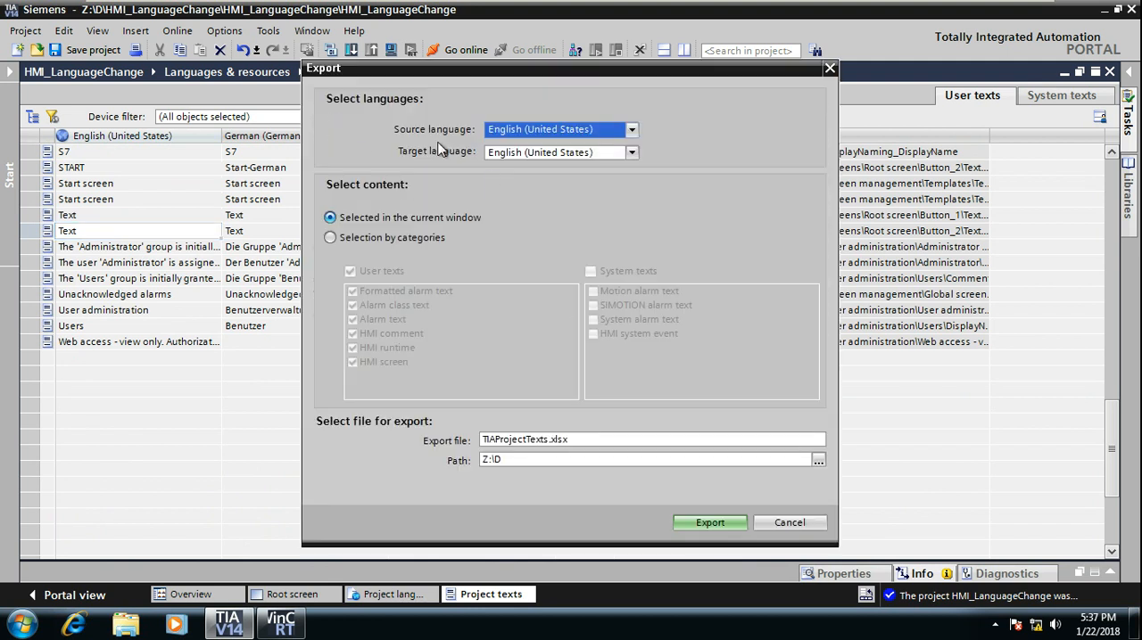
pyautogui.click(520, 153)
pyautogui.click(583, 180)
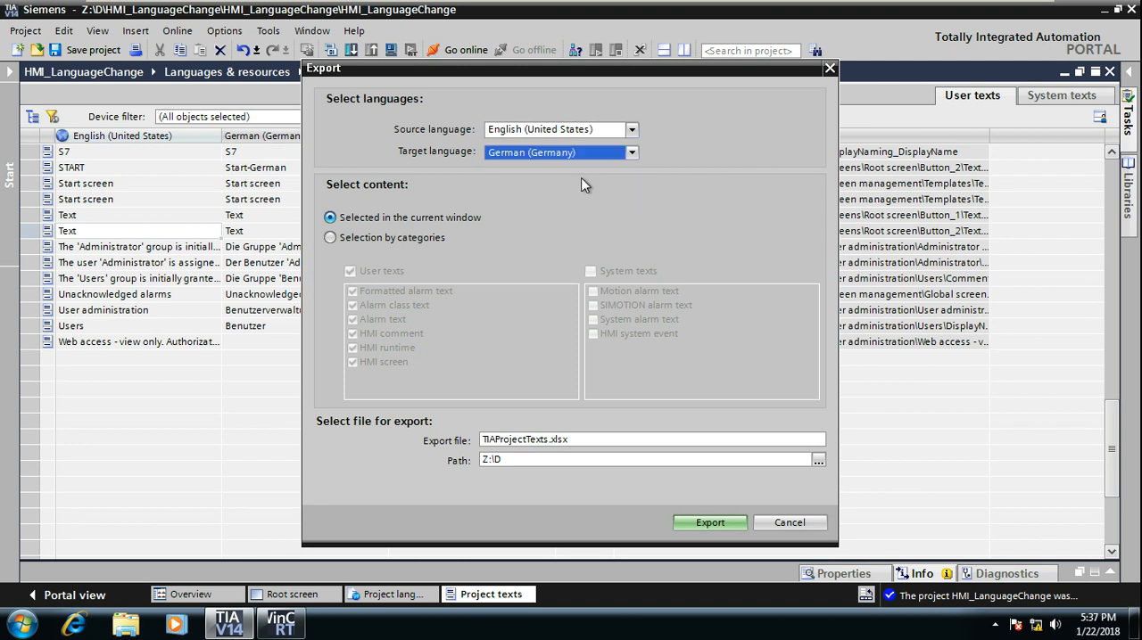
pyautogui.click(334, 239)
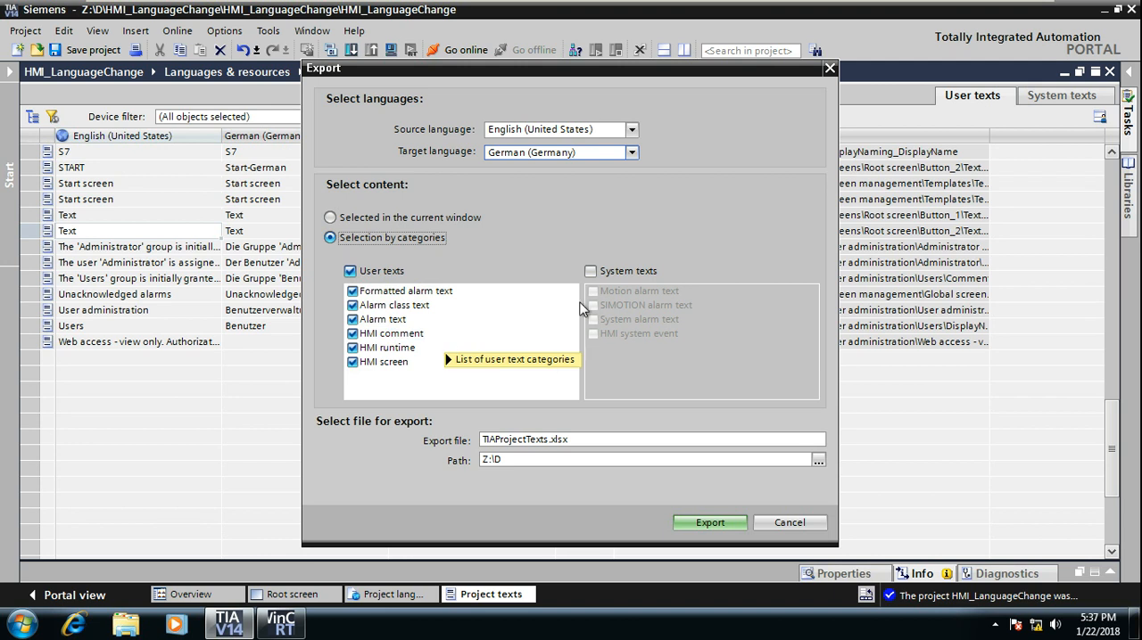
pyautogui.click(591, 273)
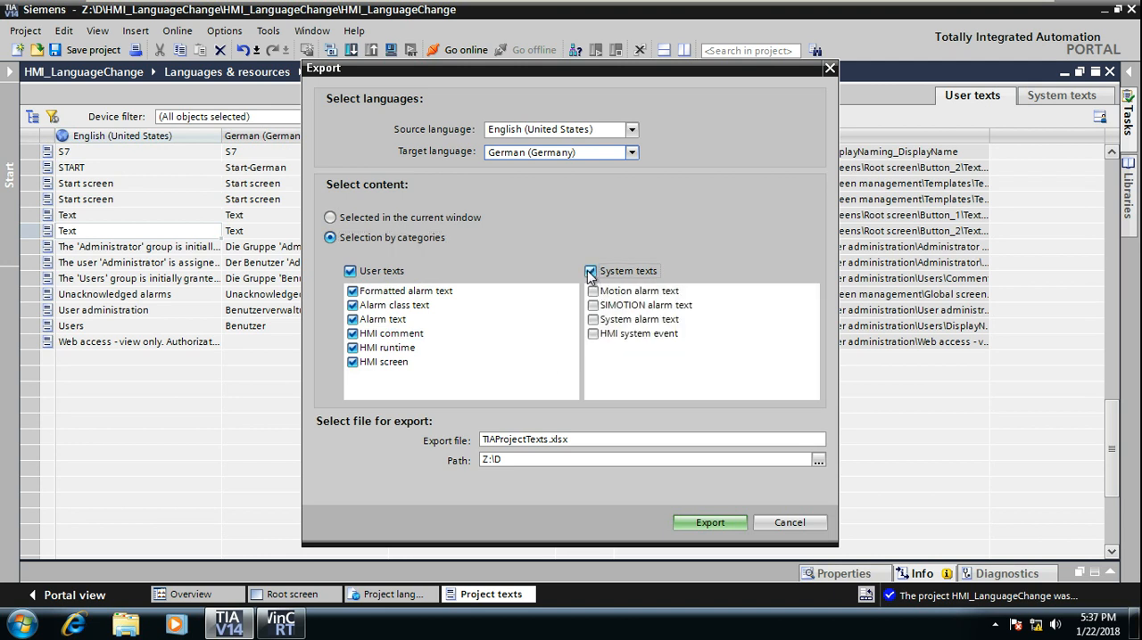
pyautogui.click(591, 272)
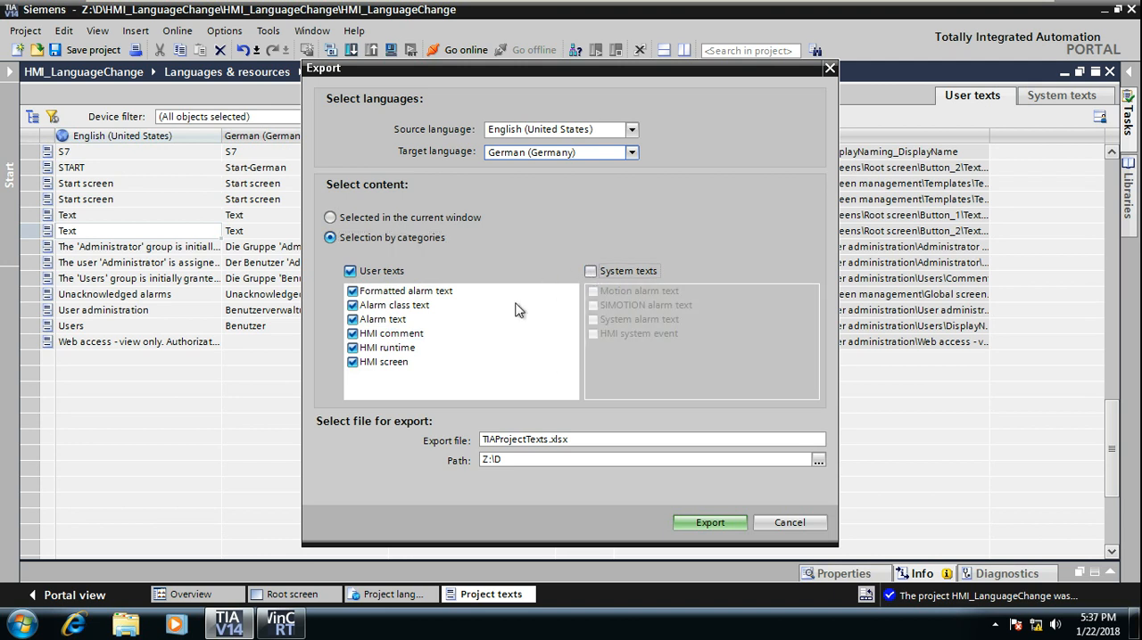
pyautogui.click(699, 523)
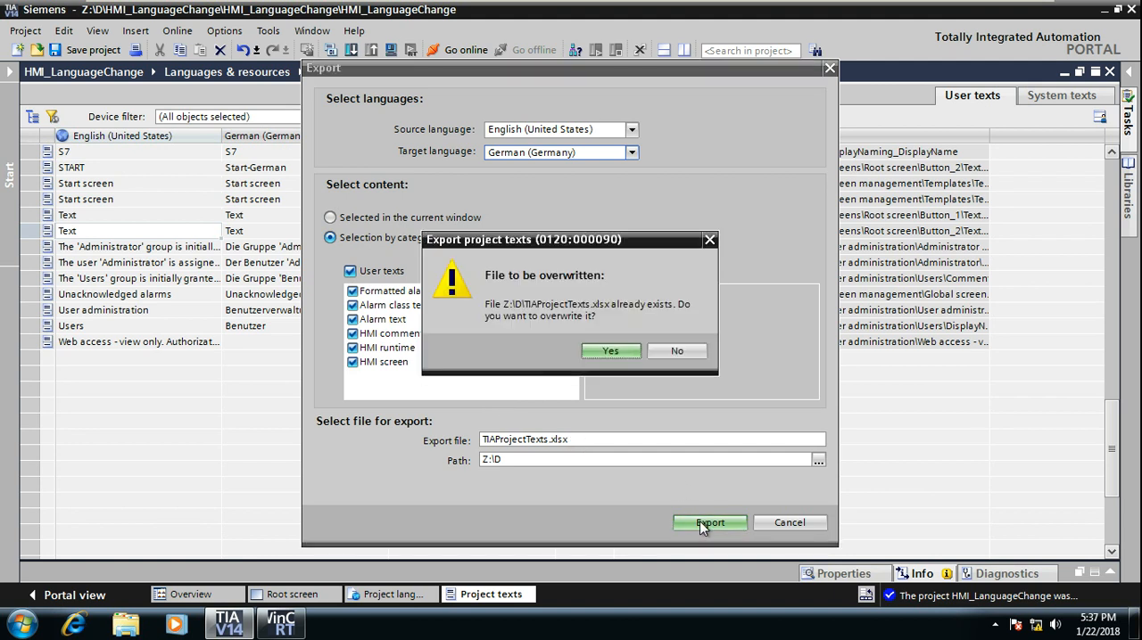
pyautogui.click(605, 361)
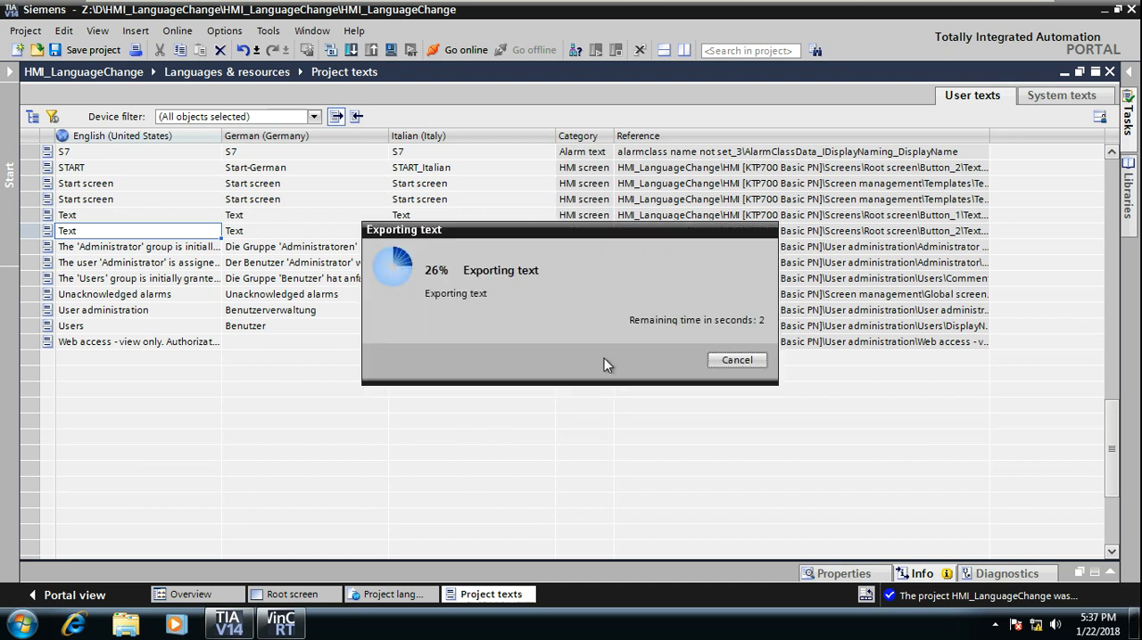
pyautogui.click(675, 336)
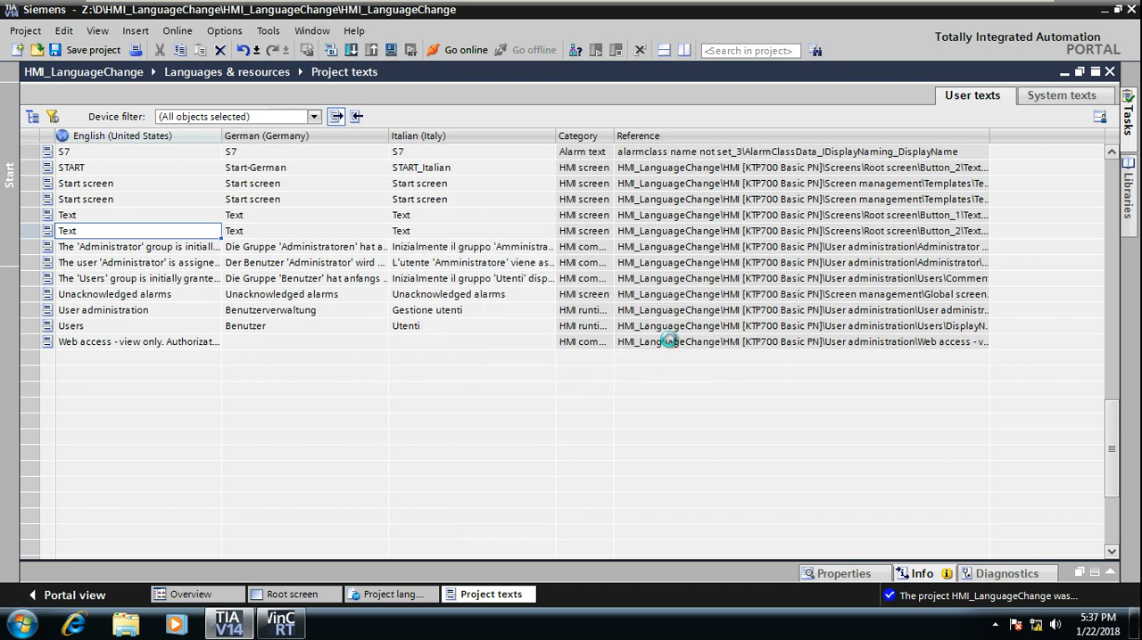
# Step: Switch to the host computer, minimize the presentation and open the exported TIAProjectTexts.xlsx from Data (D:) in Excel
pyautogui.moveTo(952, 7)
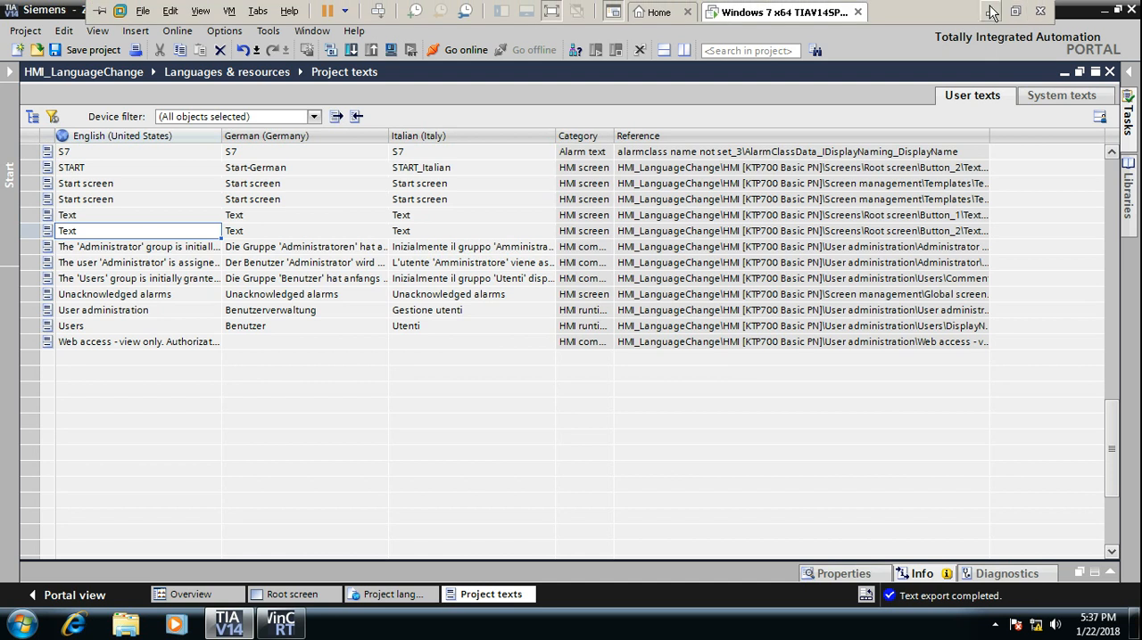
pyautogui.click(990, 6)
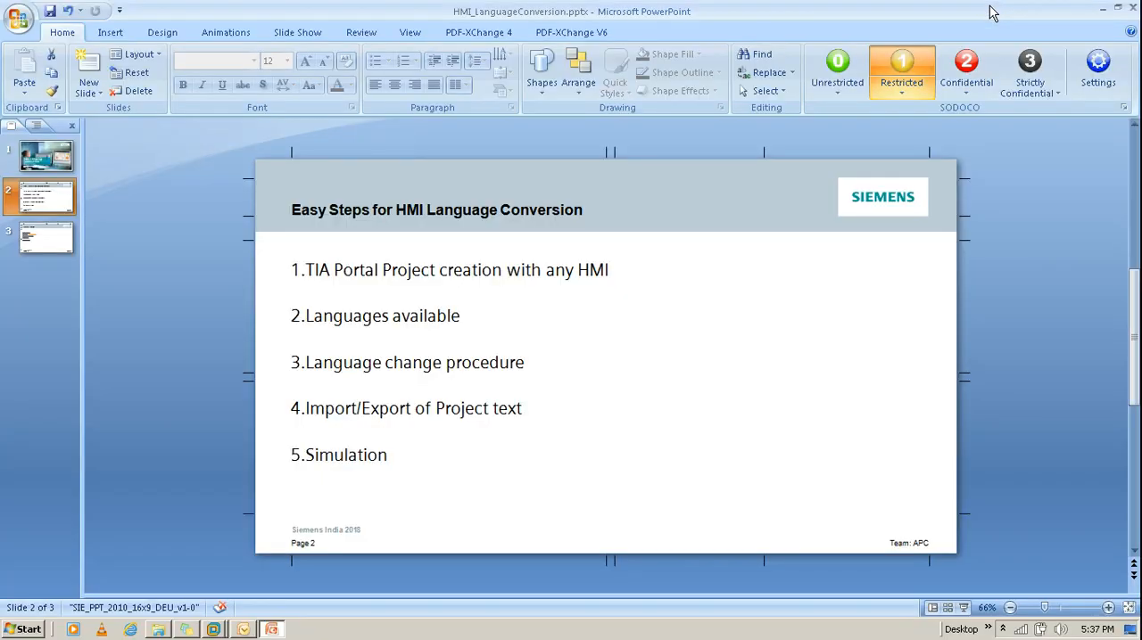
pyautogui.click(750, 315)
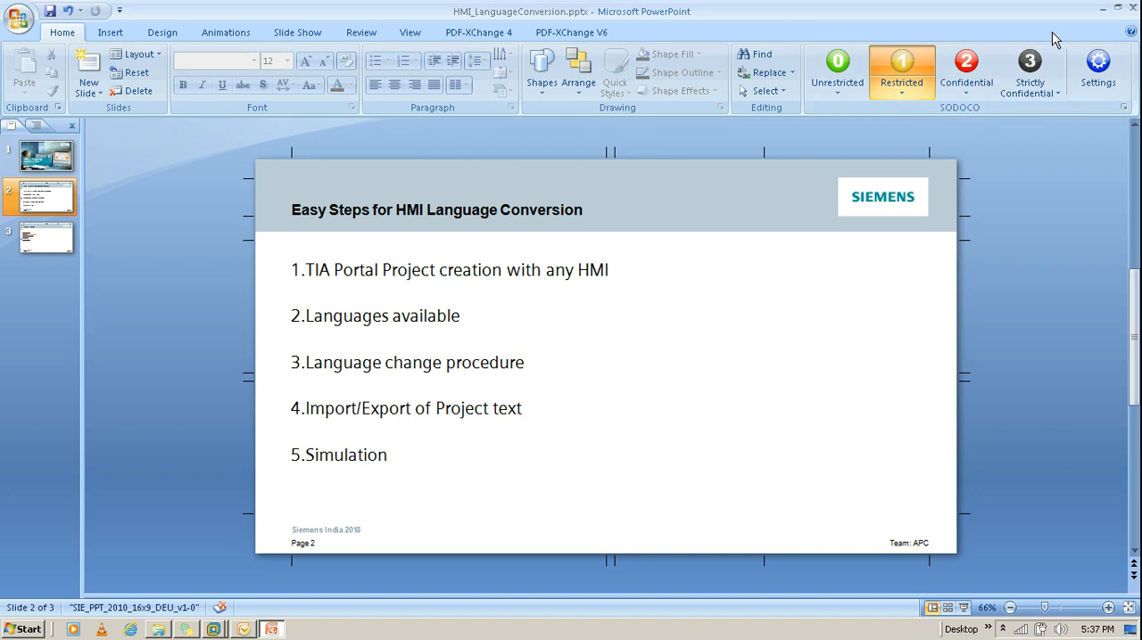
pyautogui.click(1102, 8)
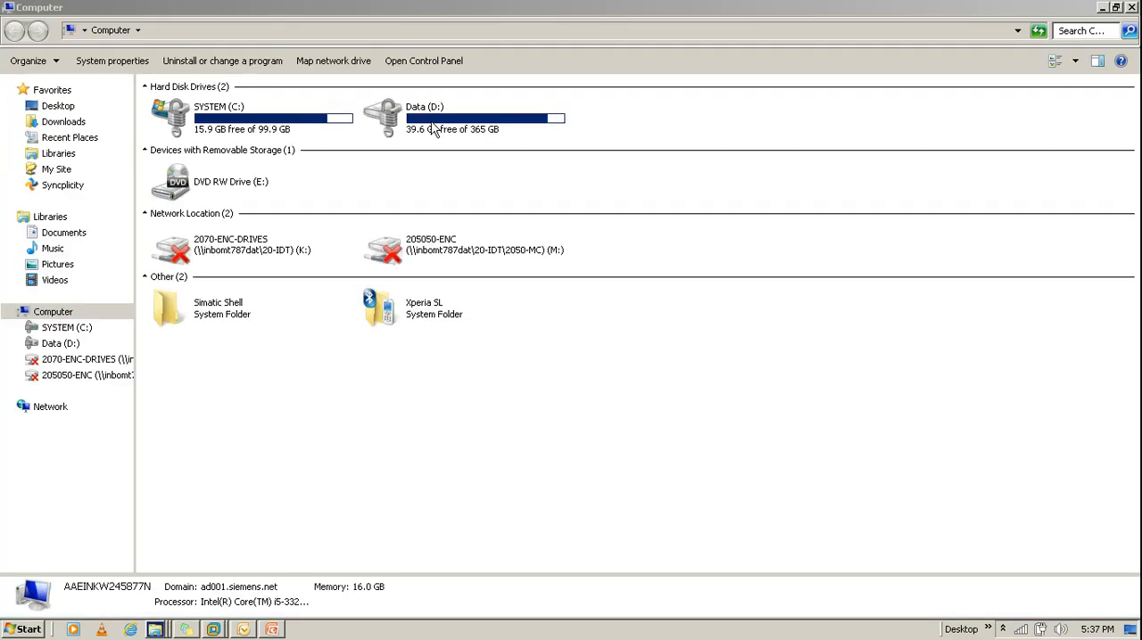
pyautogui.doubleClick(434, 132)
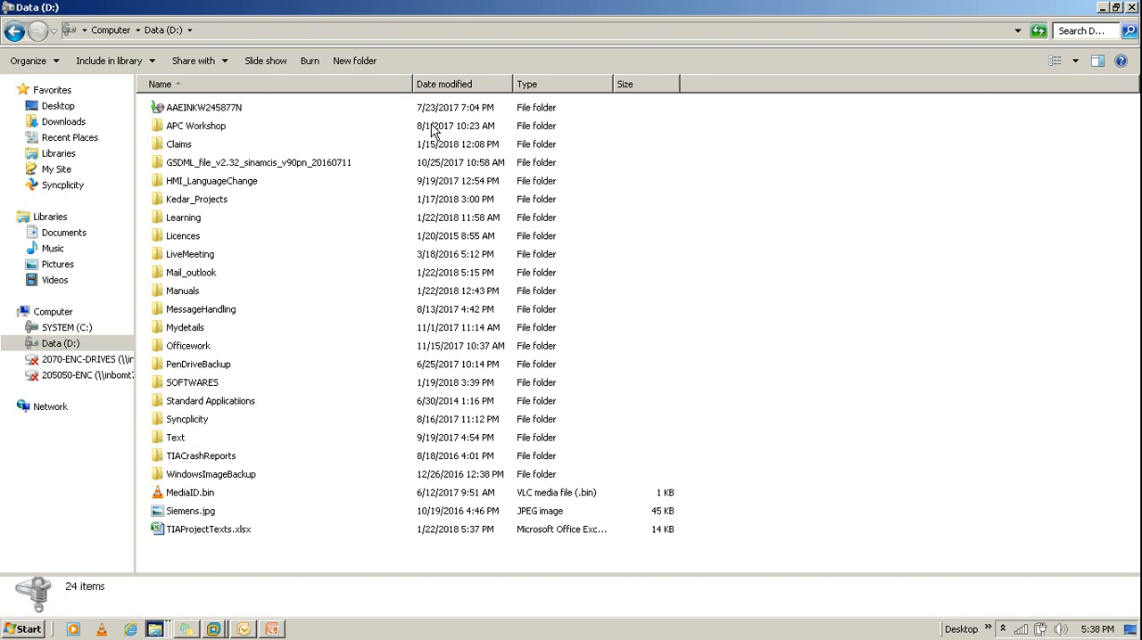
pyautogui.click(236, 535)
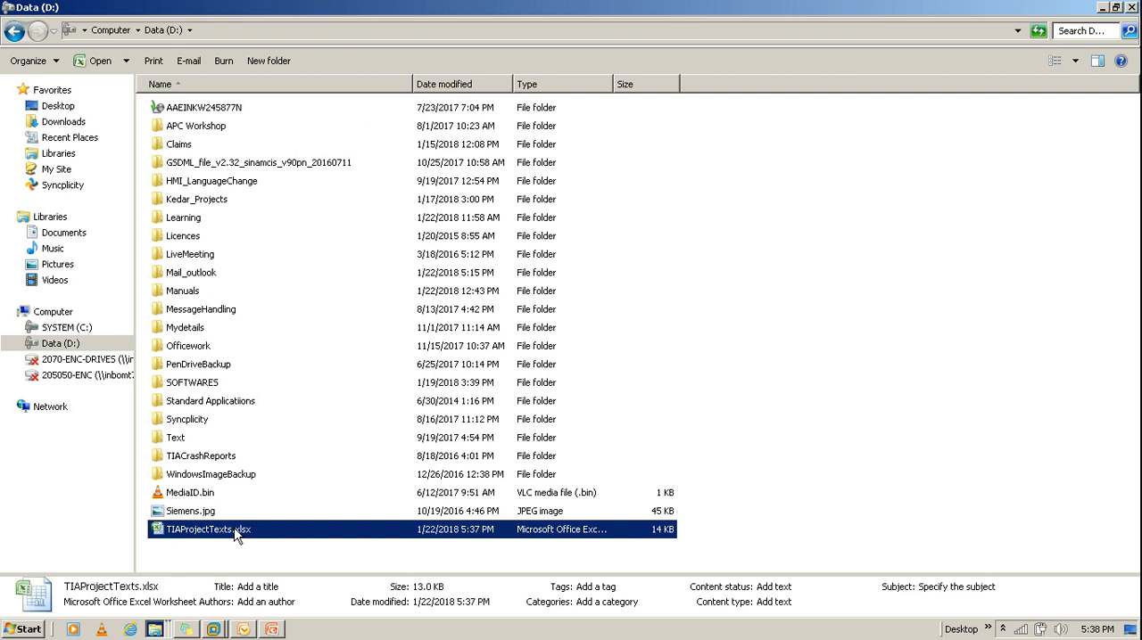
pyautogui.doubleClick(236, 533)
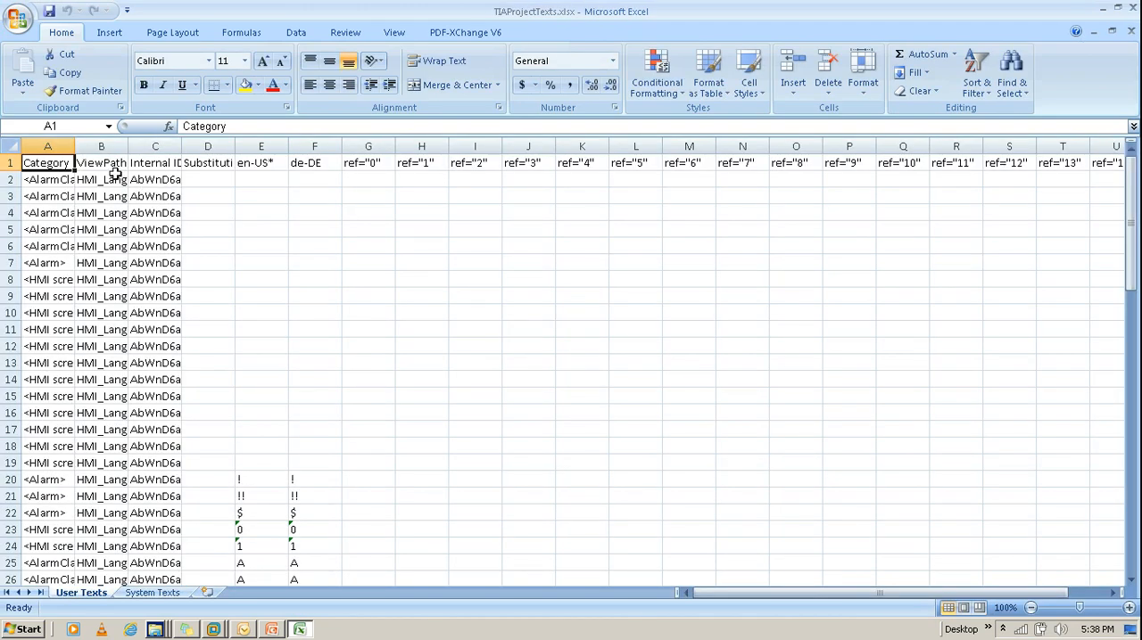
# Step: Fit the Category, ViewPath, en-US* and de-DE columns to their contents and look through the exported texts
pyautogui.doubleClick(74, 147)
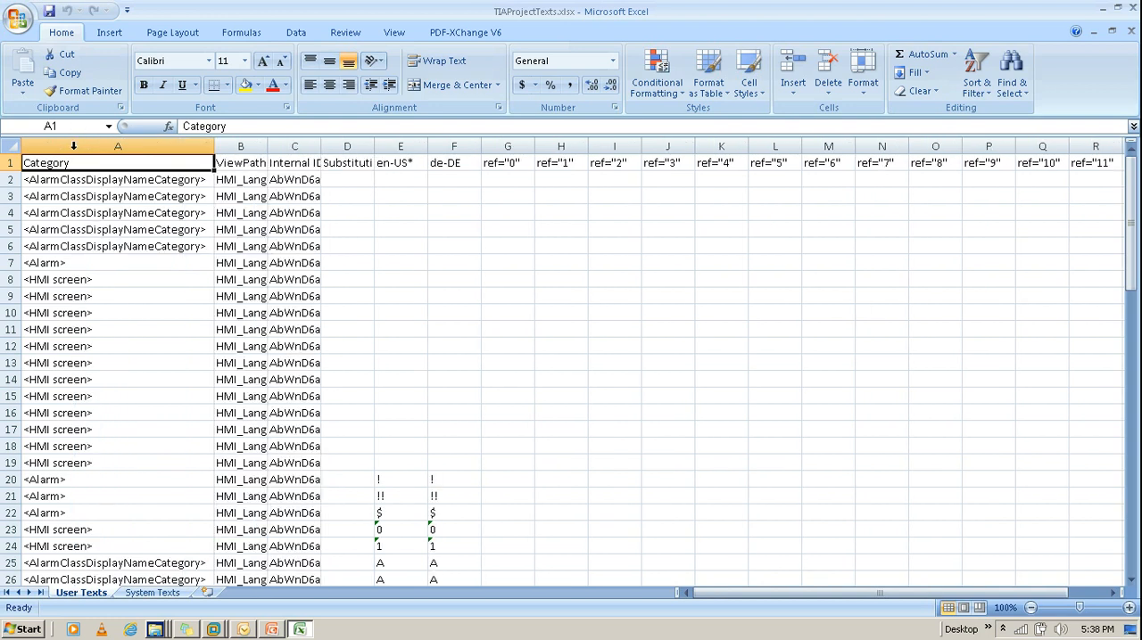
pyautogui.doubleClick(266, 147)
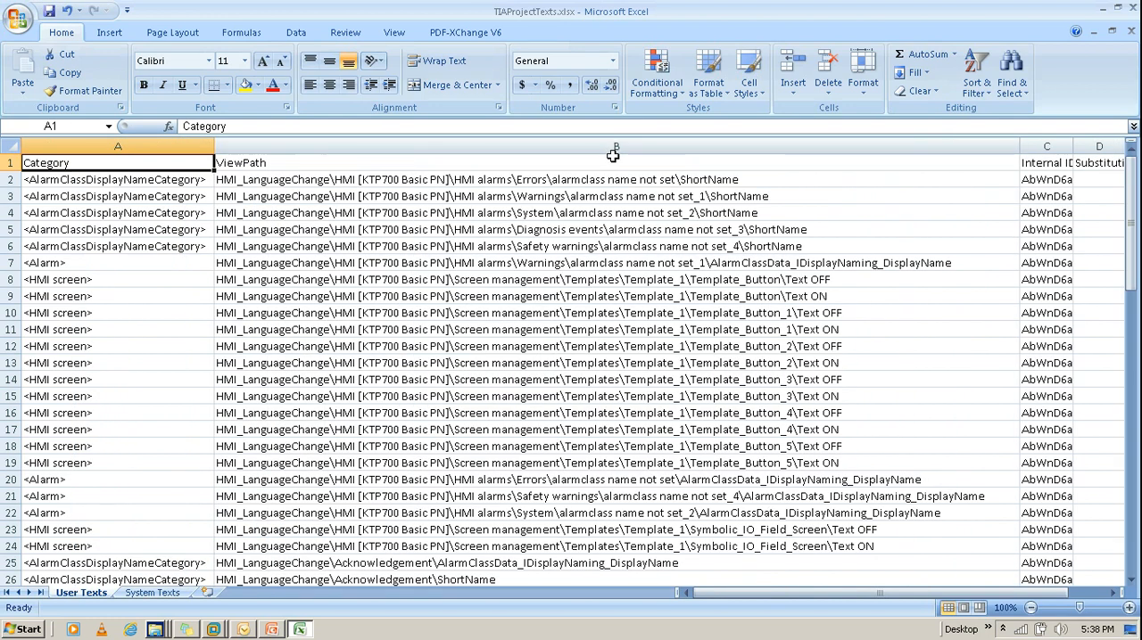
pyautogui.moveTo(711, 602); pyautogui.dragTo(822, 592)
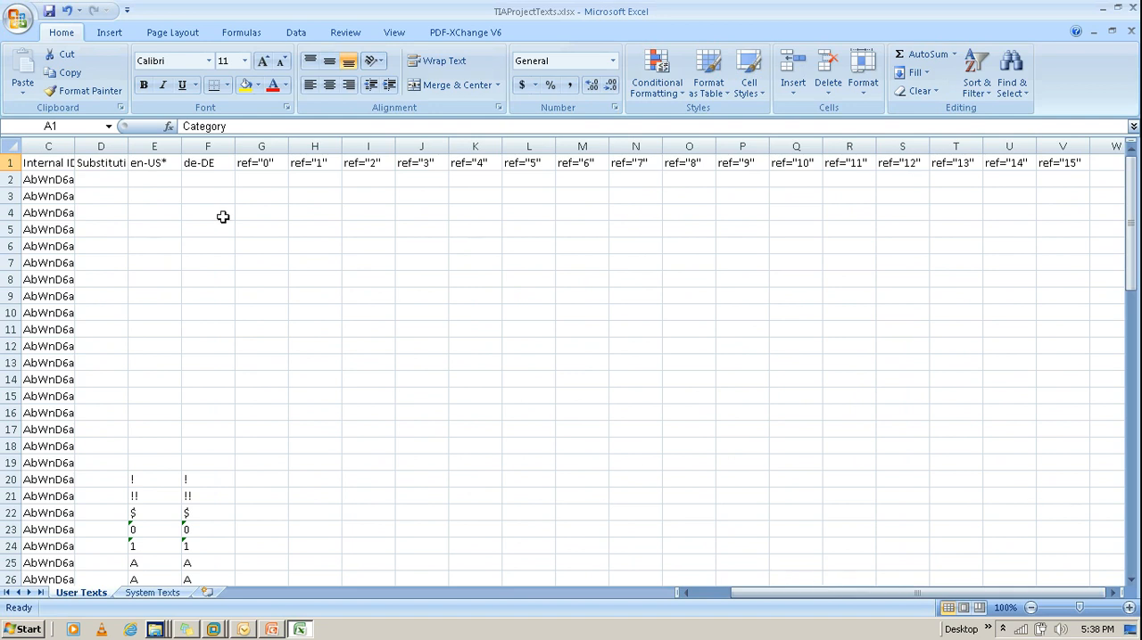
pyautogui.doubleClick(181, 146)
pyautogui.doubleClick(704, 146)
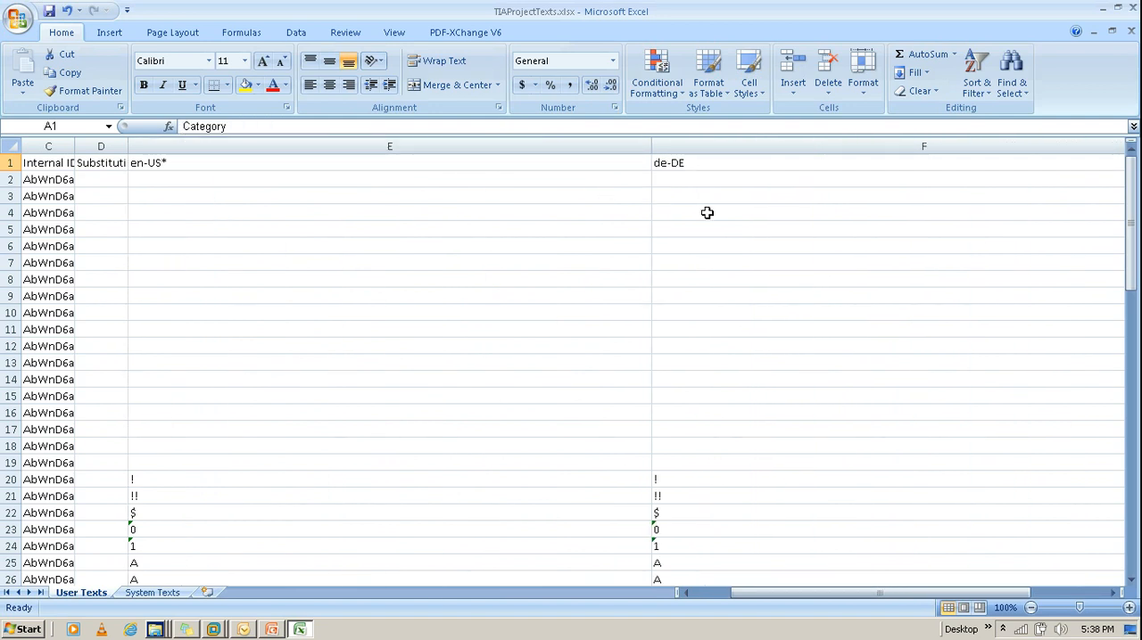
pyautogui.scroll(-6, 580, 323)
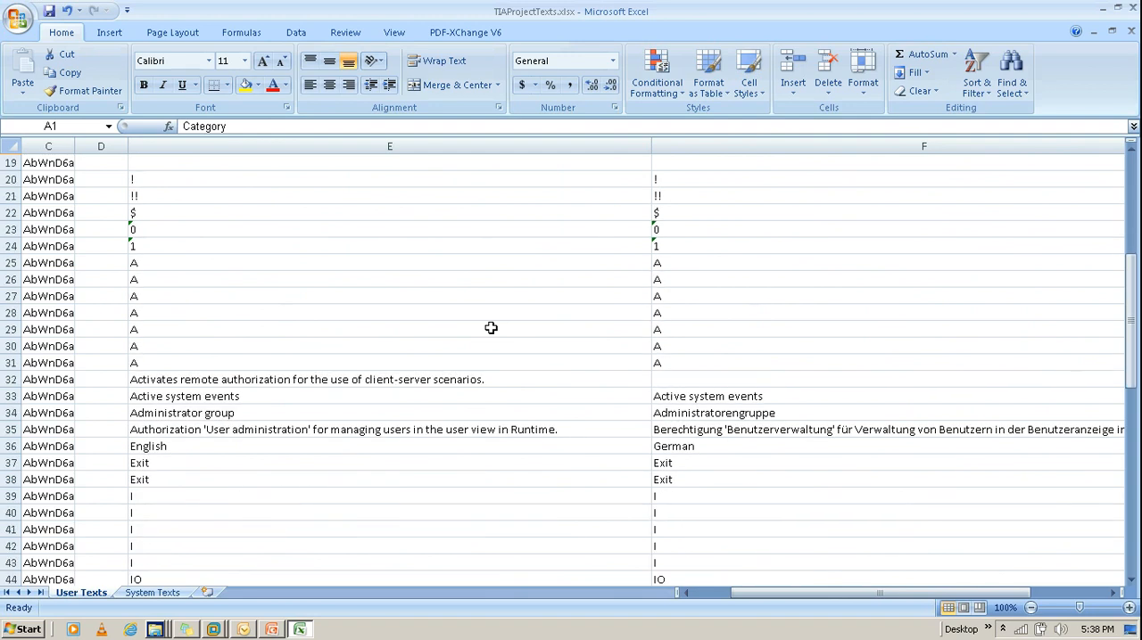
# Step: Undo the column width changes on the User Texts sheet
pyautogui.hotkey('ctrl', 'Home')
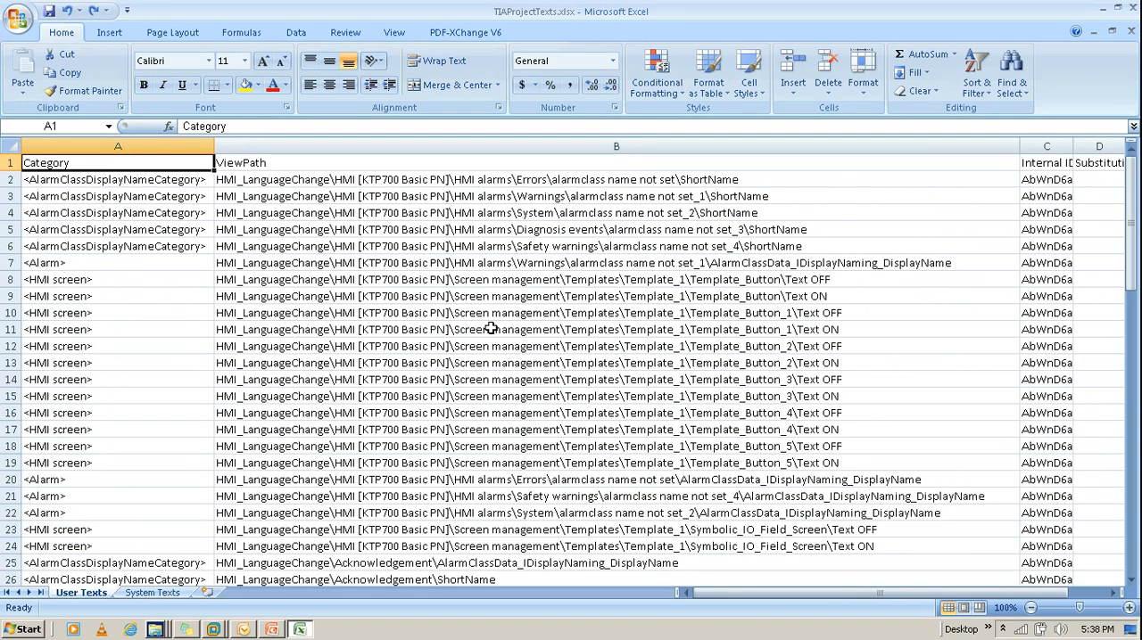
pyautogui.hotkey('ctrl', 'z')
pyautogui.hotkey('ctrl', 'z')
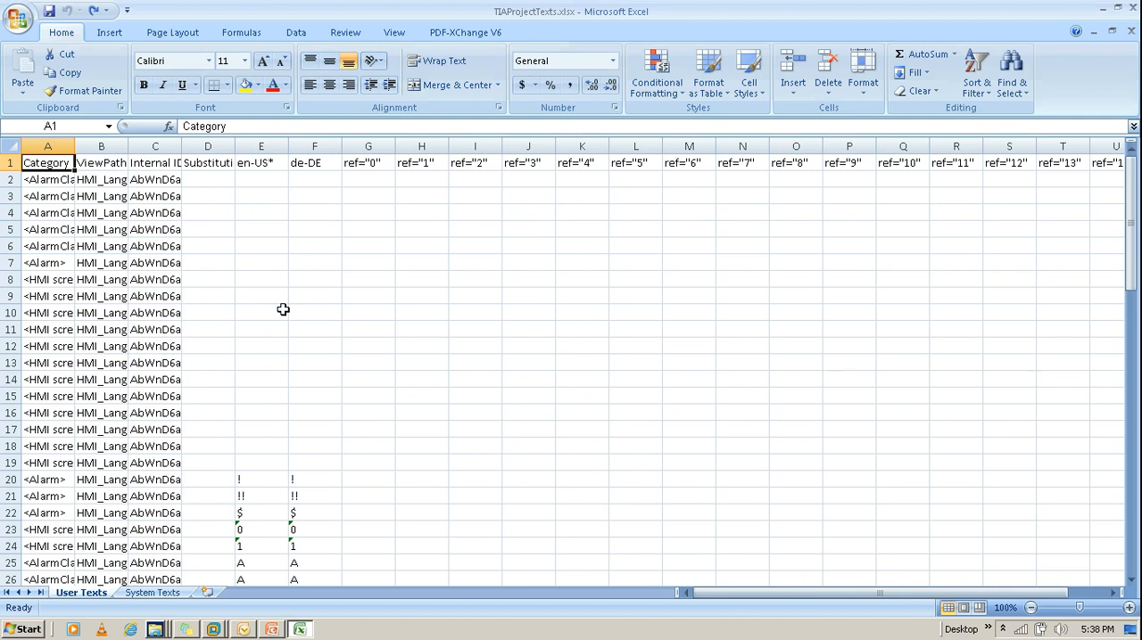
# Step: Change the German (de-DE) translation of START in cell F66 to ANFANG
pyautogui.scroll(-2, 269, 295)
pyautogui.scroll(-4, 267, 295)
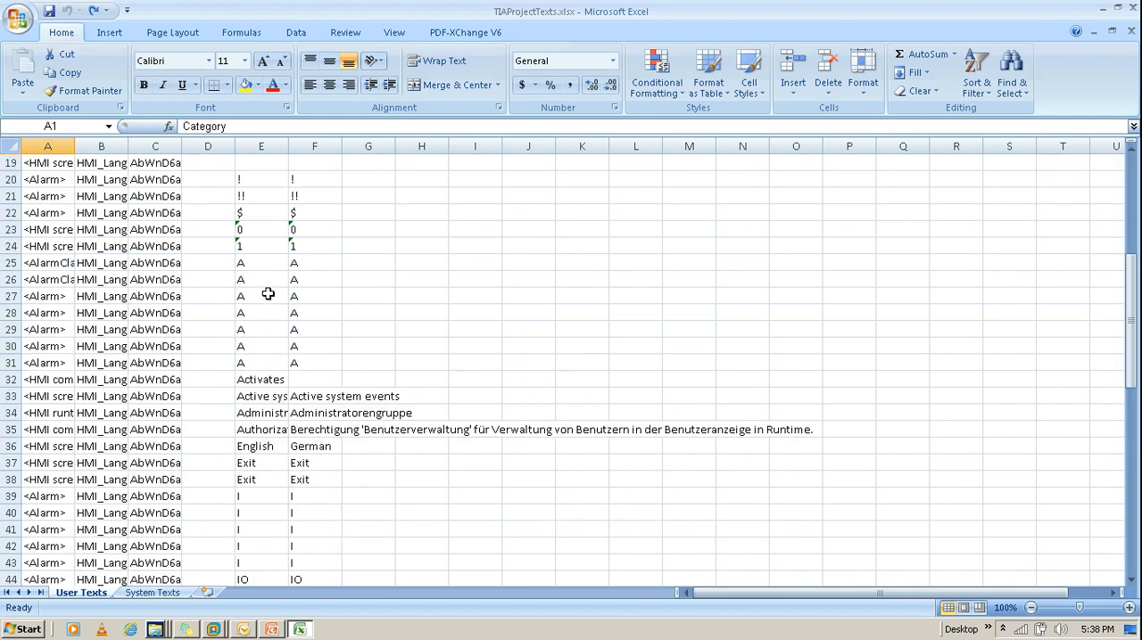
pyautogui.scroll(-2, 268, 295)
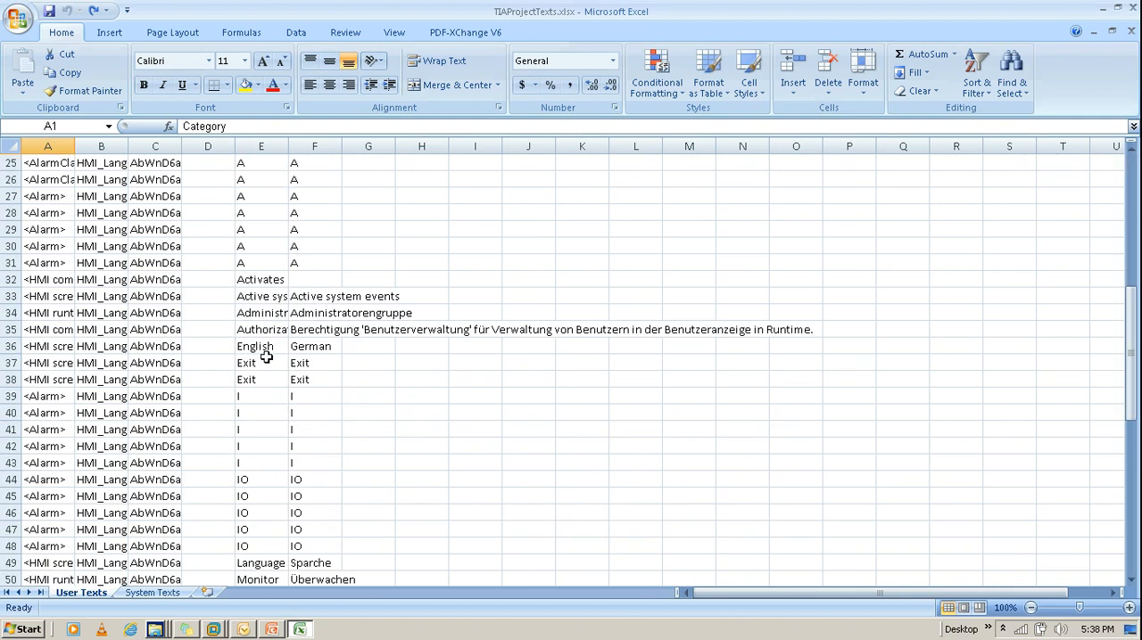
pyautogui.scroll(-1, 266, 357)
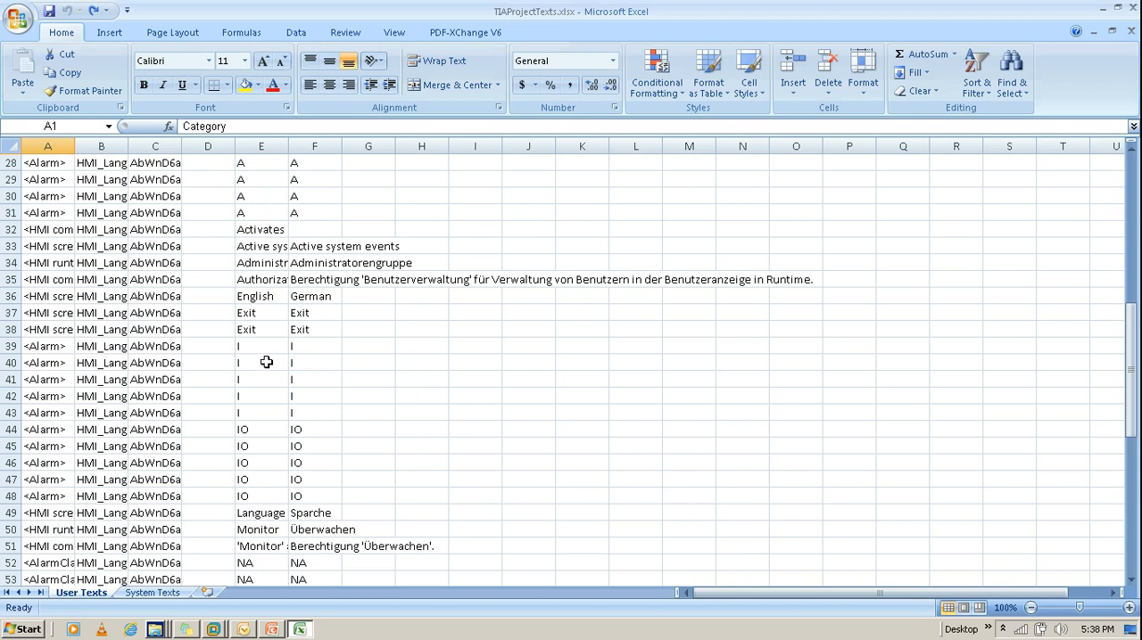
pyautogui.scroll(-1, 266, 362)
pyautogui.scroll(-5, 266, 362)
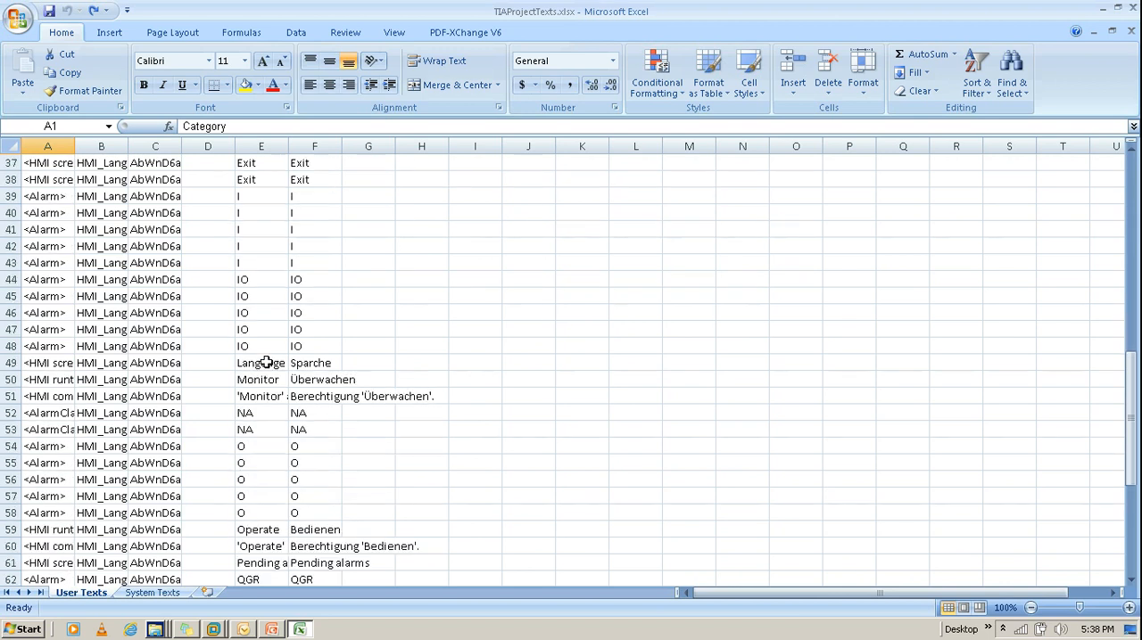
pyautogui.scroll(-1, 266, 362)
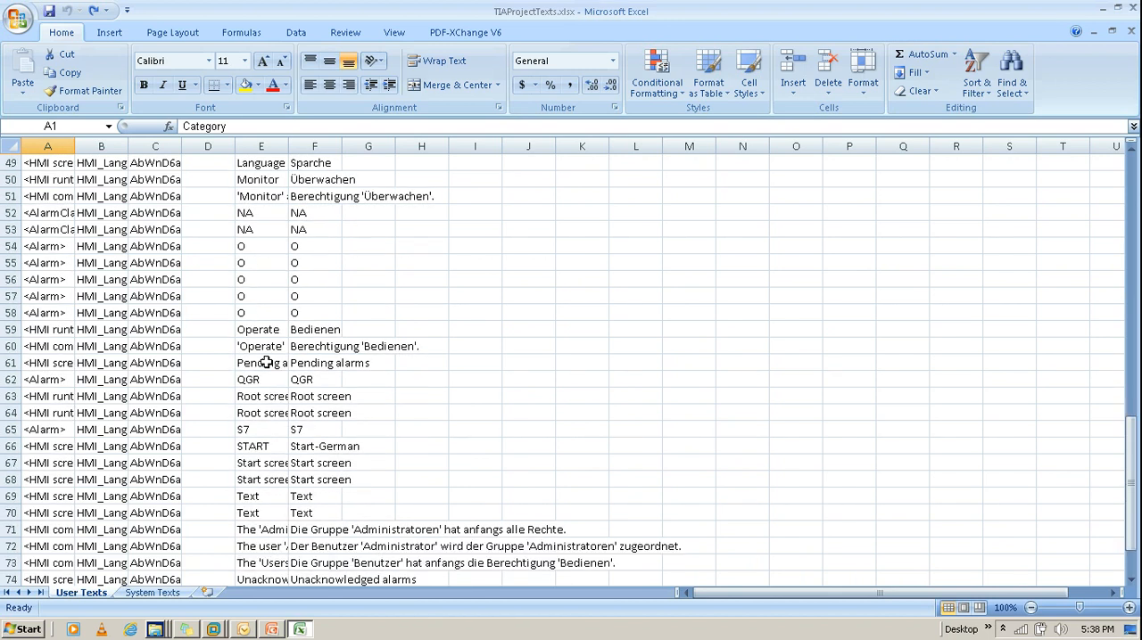
pyautogui.doubleClick(310, 447)
pyautogui.moveTo(371, 446); pyautogui.dragTo(287, 450)
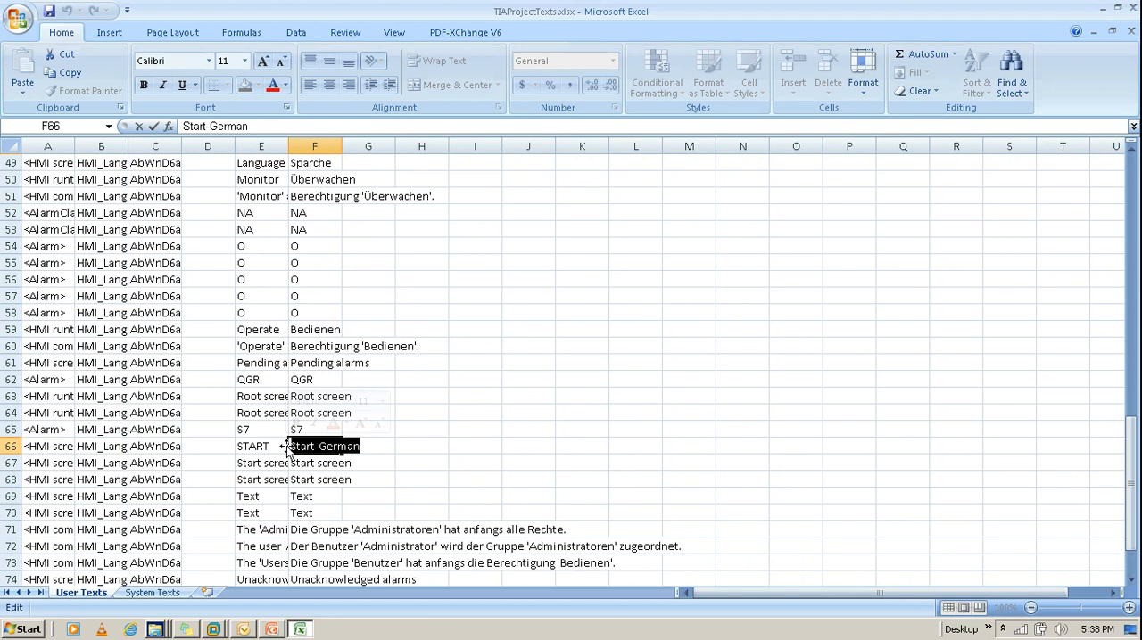
pyautogui.write('ANFANG')
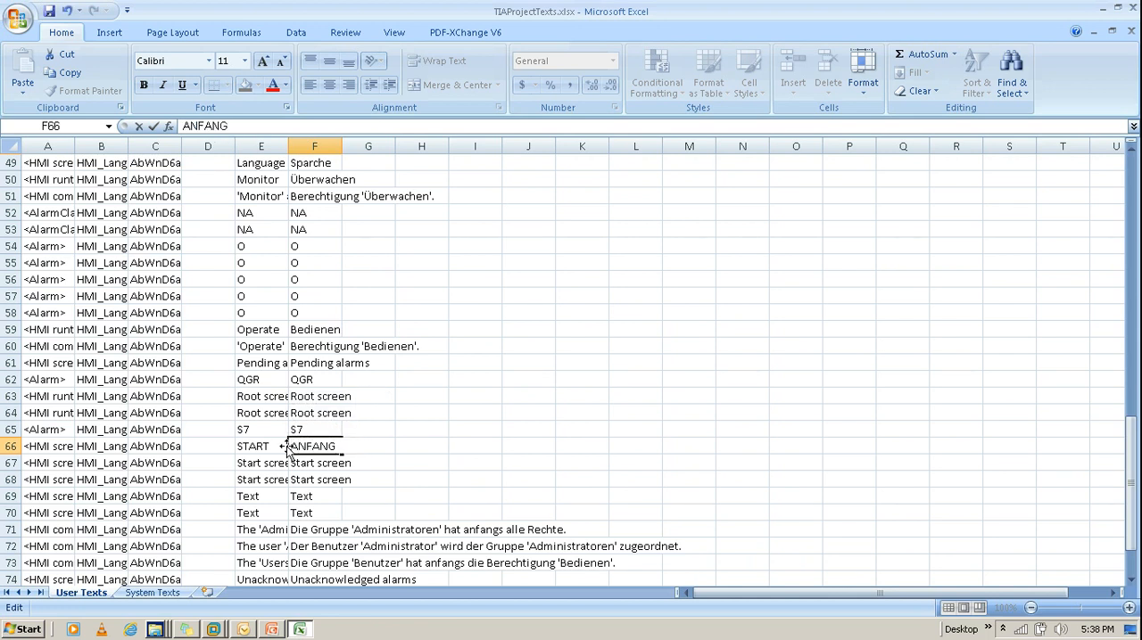
pyautogui.click(403, 431)
# Step: Save and close the TIAProjectTexts.xlsx workbook and switch back to TIA Portal in the virtual machine
pyautogui.click(48, 11)
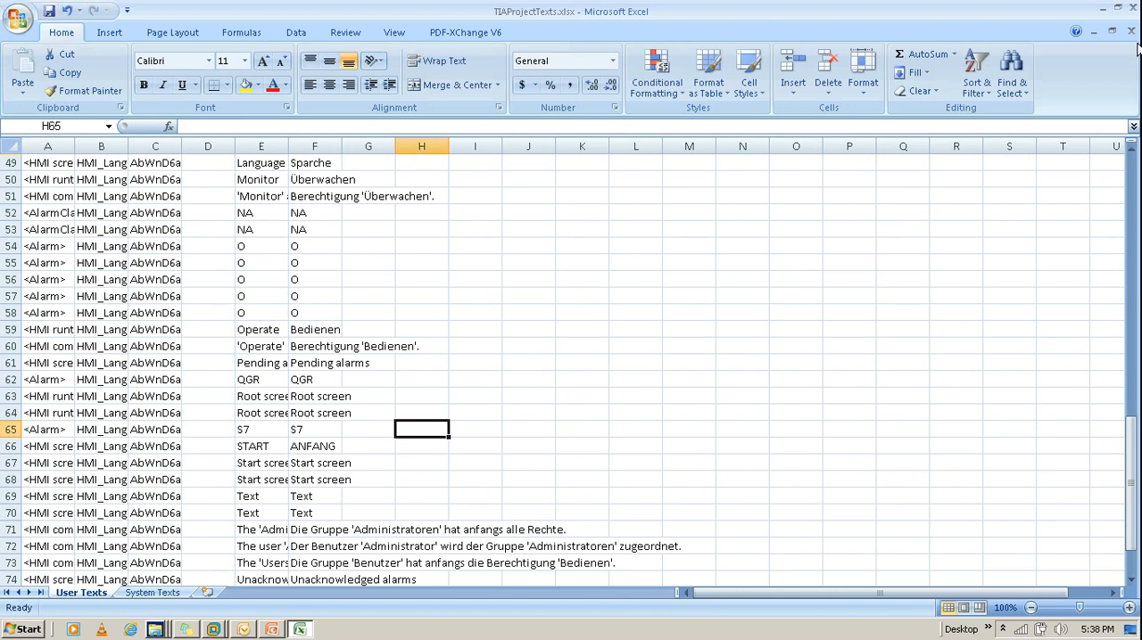
pyautogui.click(1136, 8)
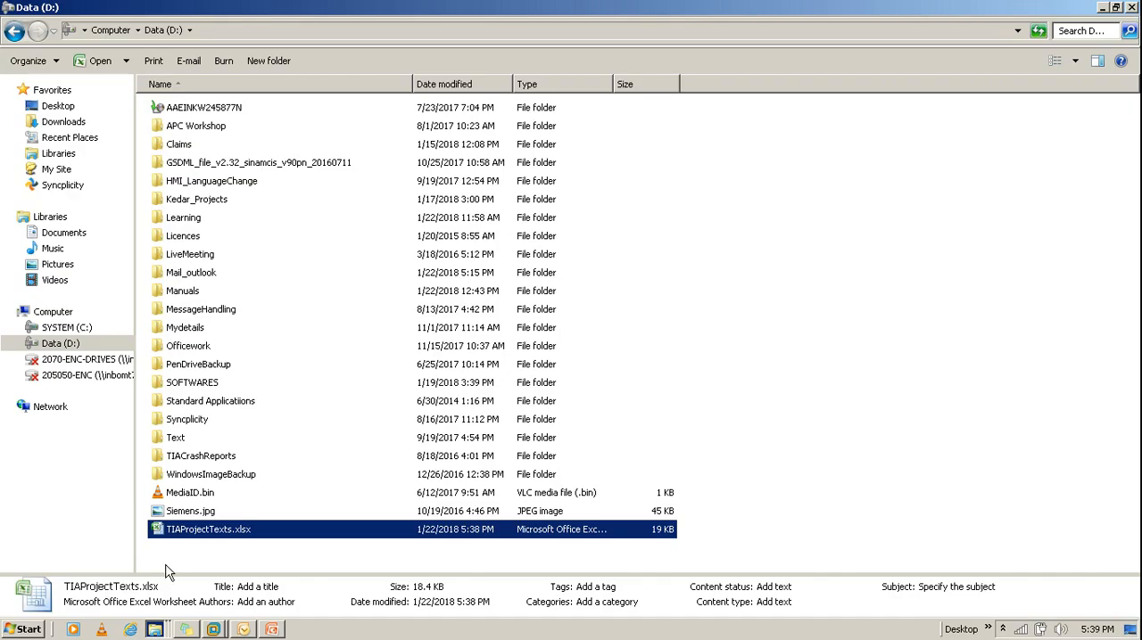
pyautogui.click(214, 630)
pyautogui.click(178, 576)
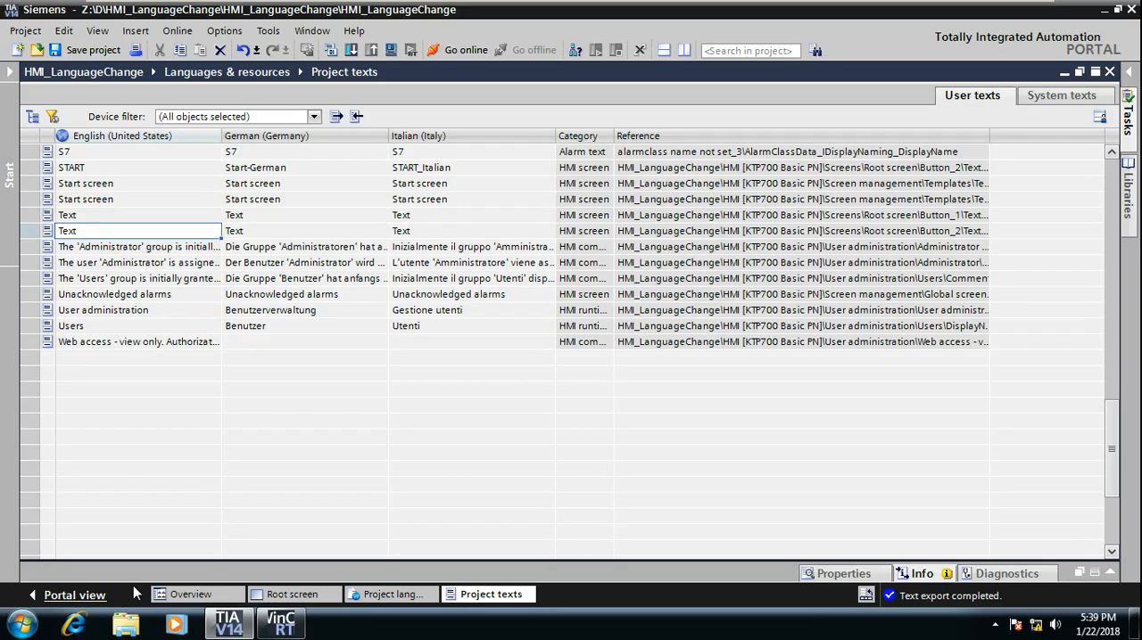
# Step: Select Z:\D\TIAProjectTexts.xlsx from the shared folder as the file for importing the project texts
pyautogui.click(355, 118)
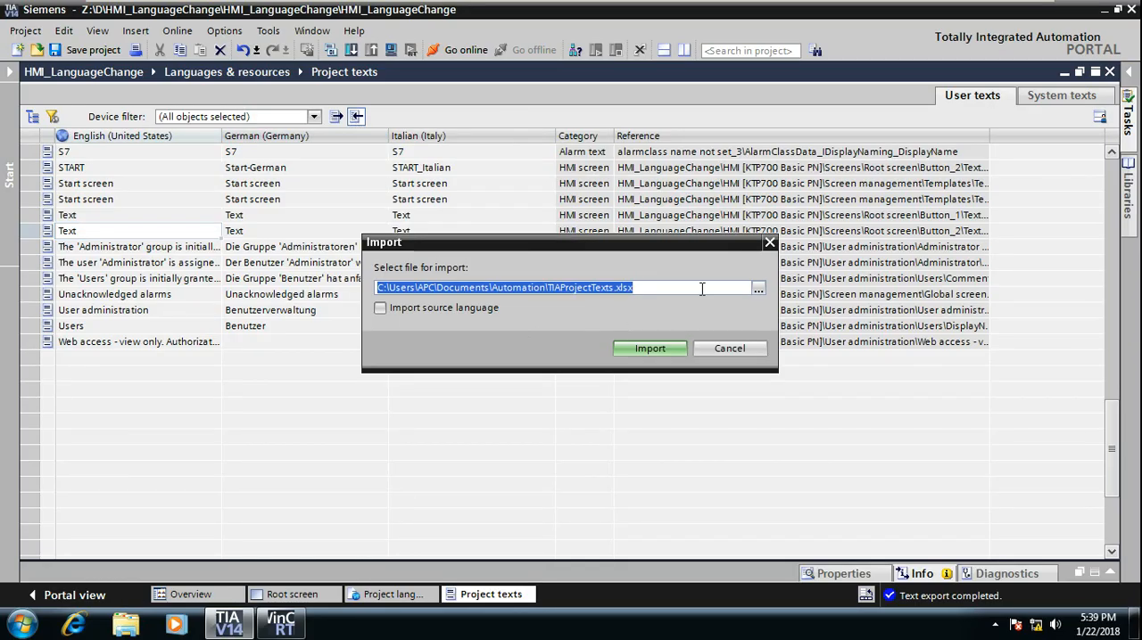
pyautogui.click(758, 292)
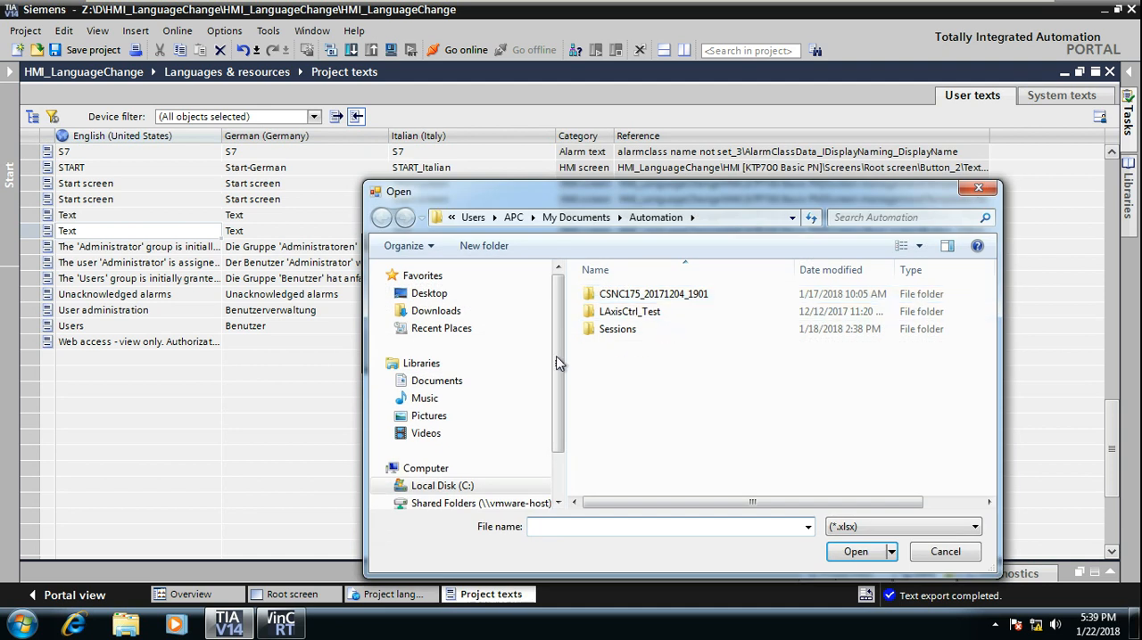
pyautogui.click(474, 505)
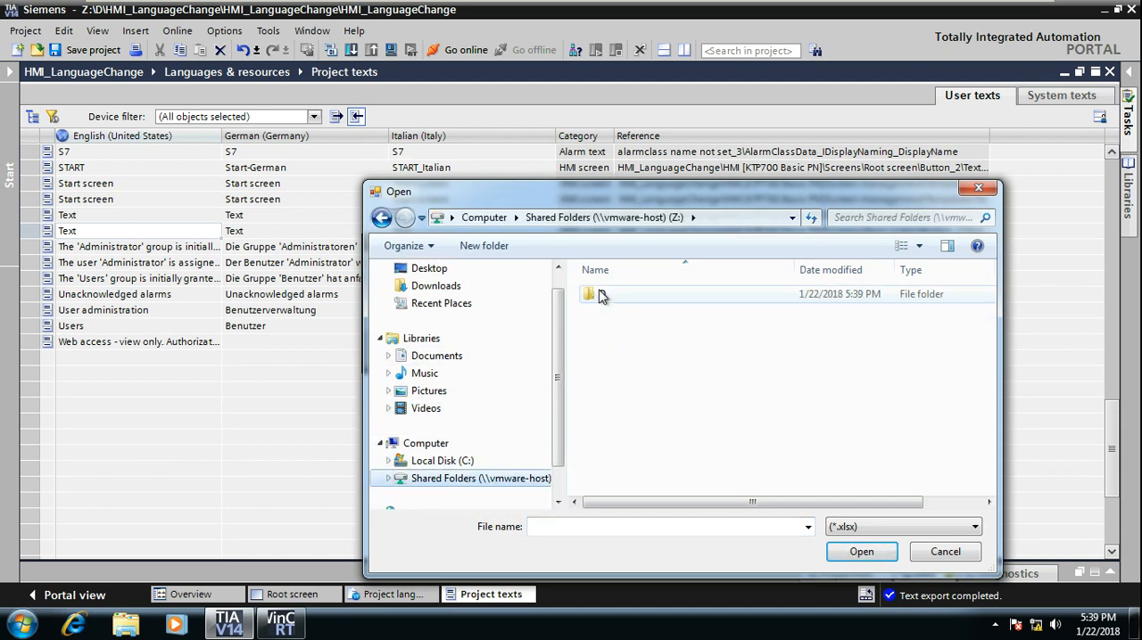
pyautogui.doubleClick(601, 296)
pyautogui.scroll(-4, 694, 431)
pyautogui.click(693, 489)
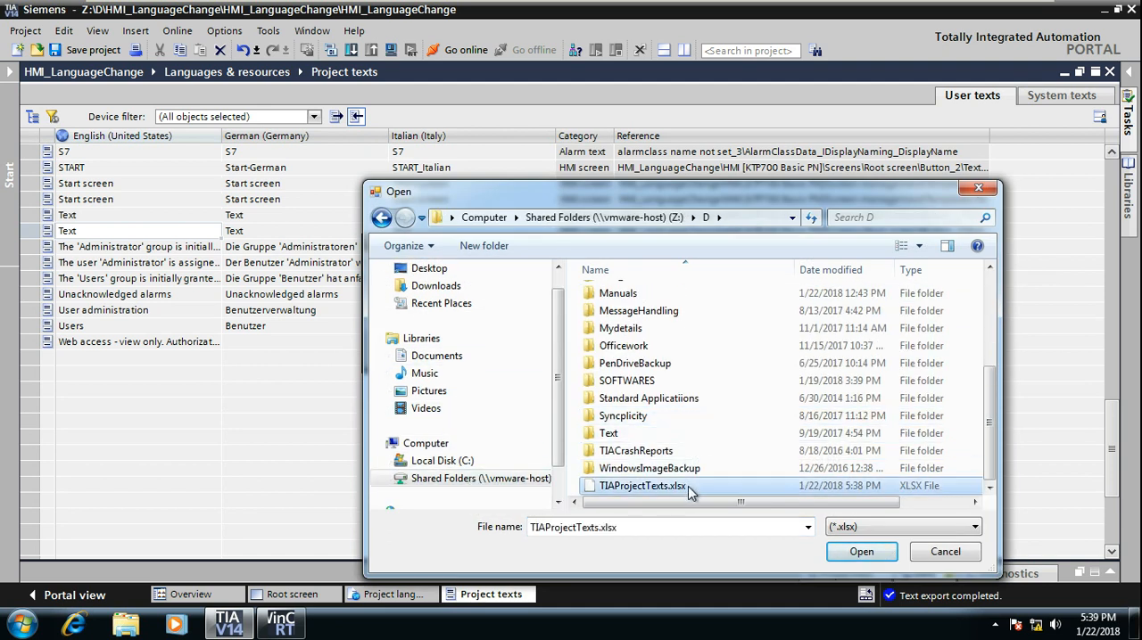
pyautogui.click(858, 553)
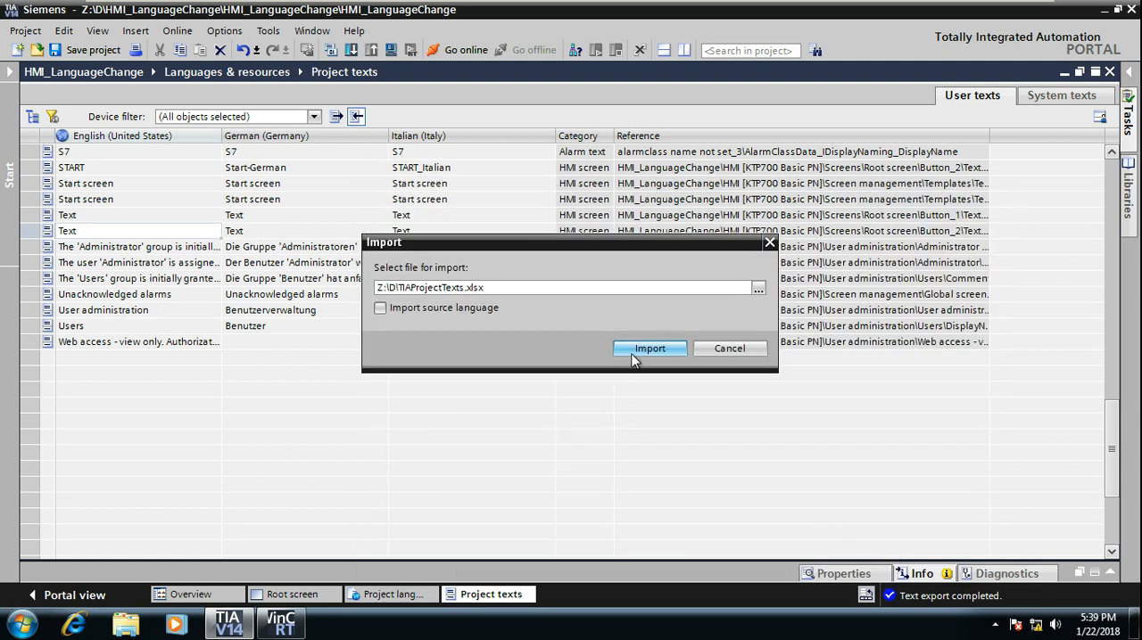
# Step: Import the project texts with the Import source language option and check the German translation of START
pyautogui.click(427, 312)
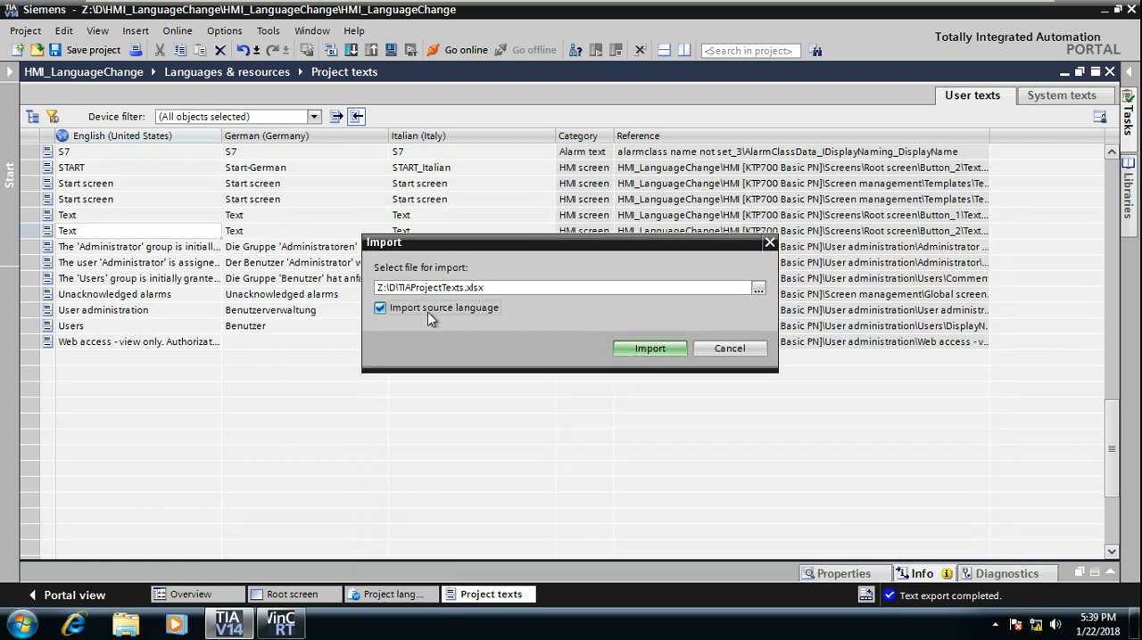
pyautogui.click(665, 352)
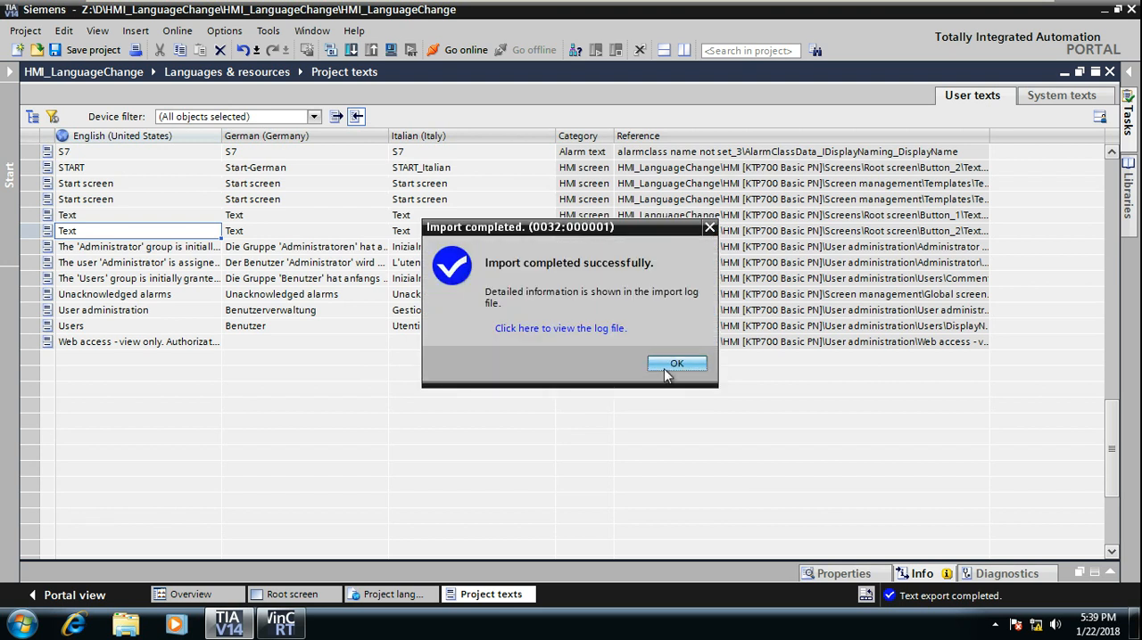
pyautogui.click(666, 369)
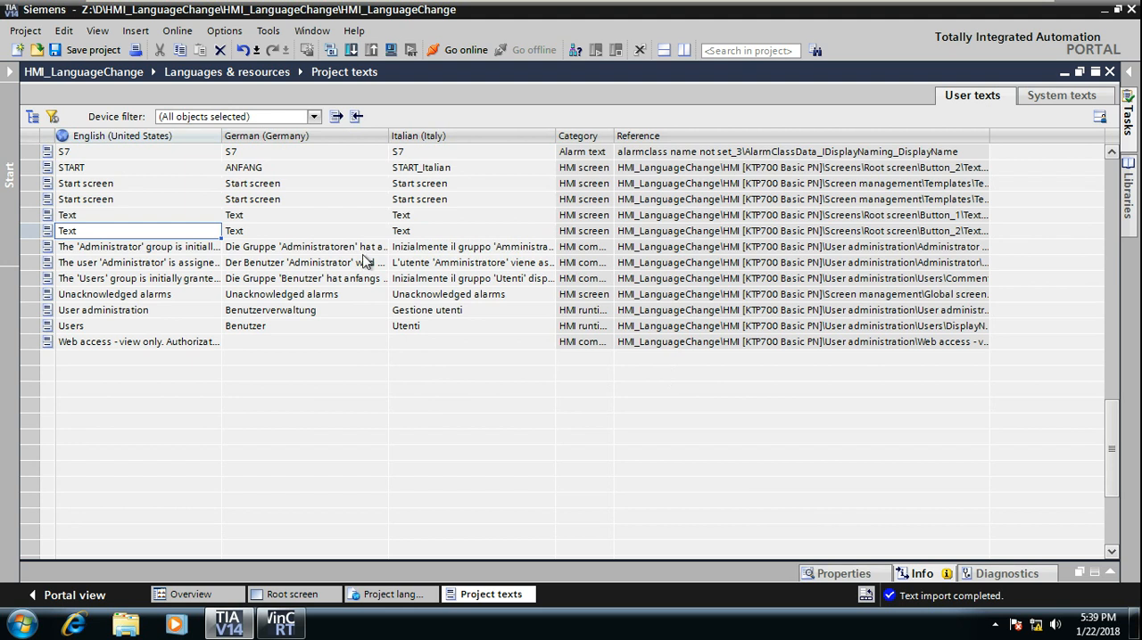
pyautogui.click(280, 172)
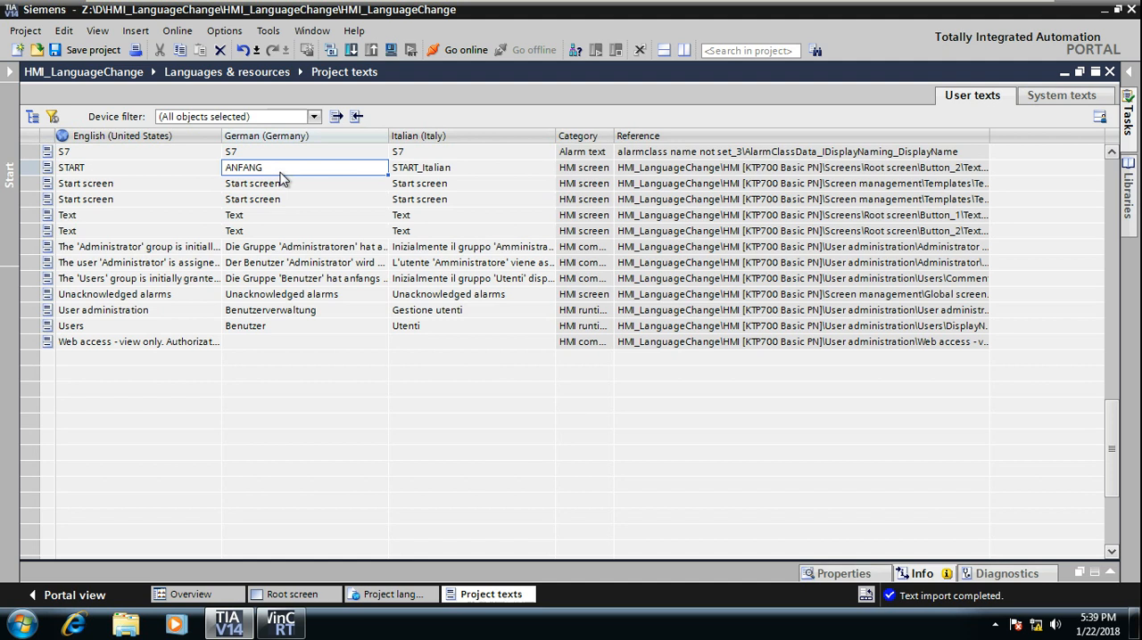
# Step: Start the simulation of HMI [KTP700 Basic PN] and collapse the compile results below the project texts
pyautogui.click(10, 171)
pyautogui.click(116, 199)
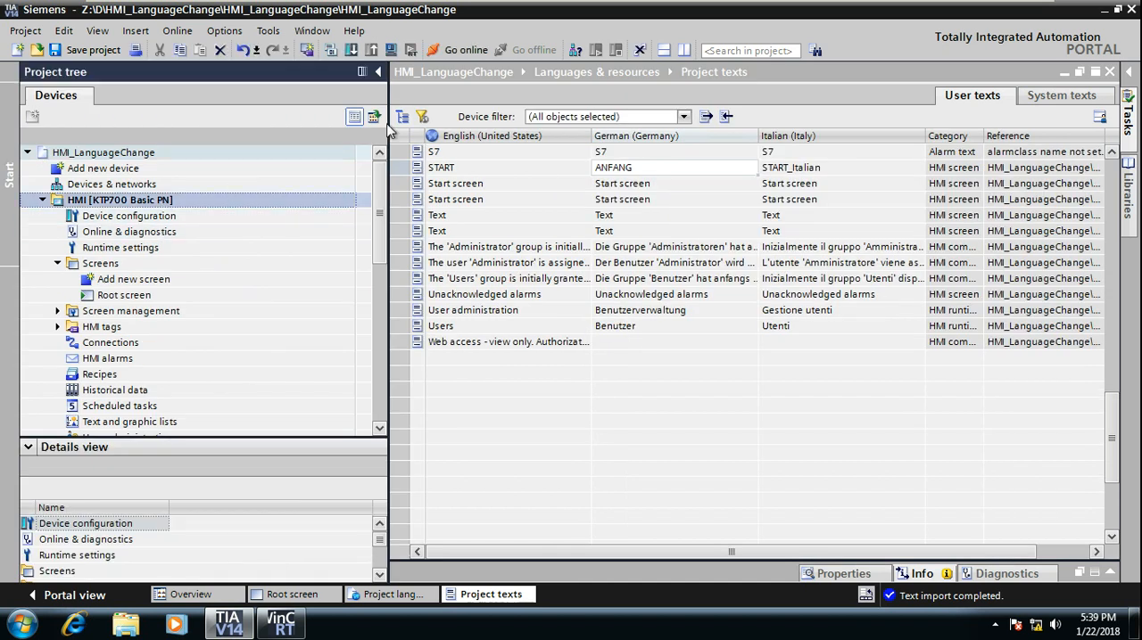
pyautogui.click(390, 49)
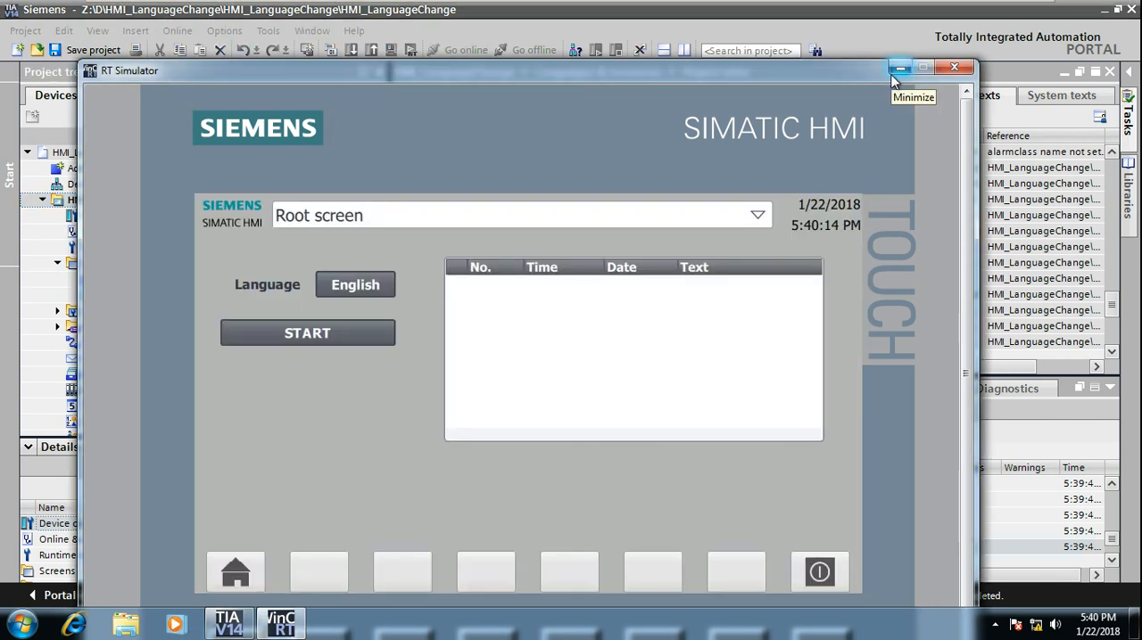
pyautogui.click(893, 73)
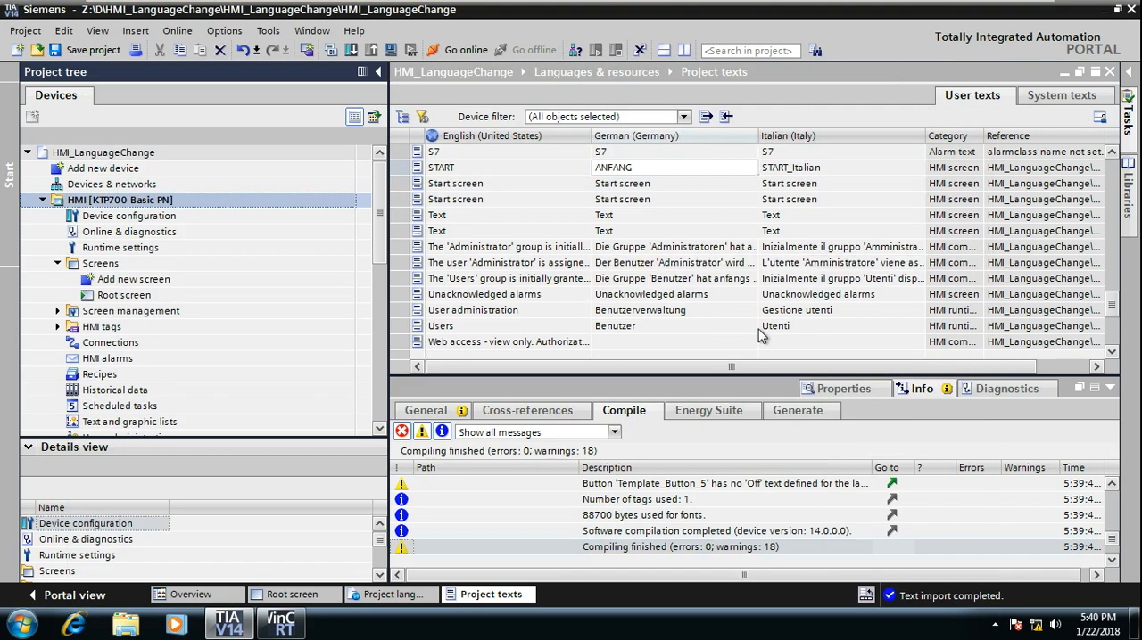
pyautogui.click(1111, 392)
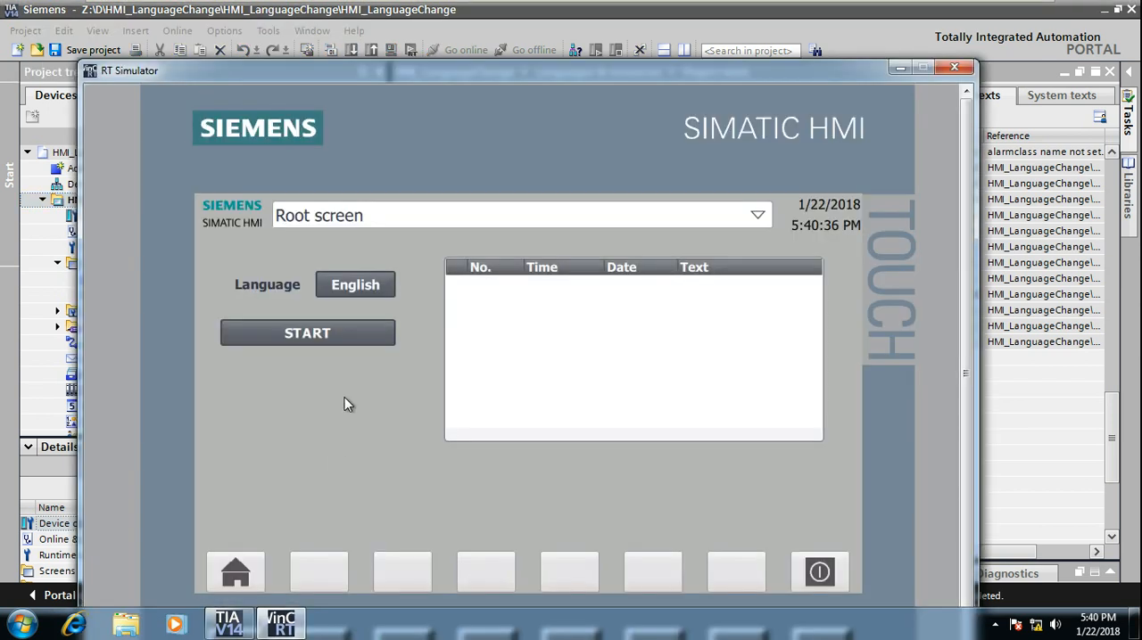
# Step: Test the simulated Root screen in German, Italian and back in English, and close the simulator
pyautogui.moveTo(713, 78); pyautogui.dragTo(821, 217)
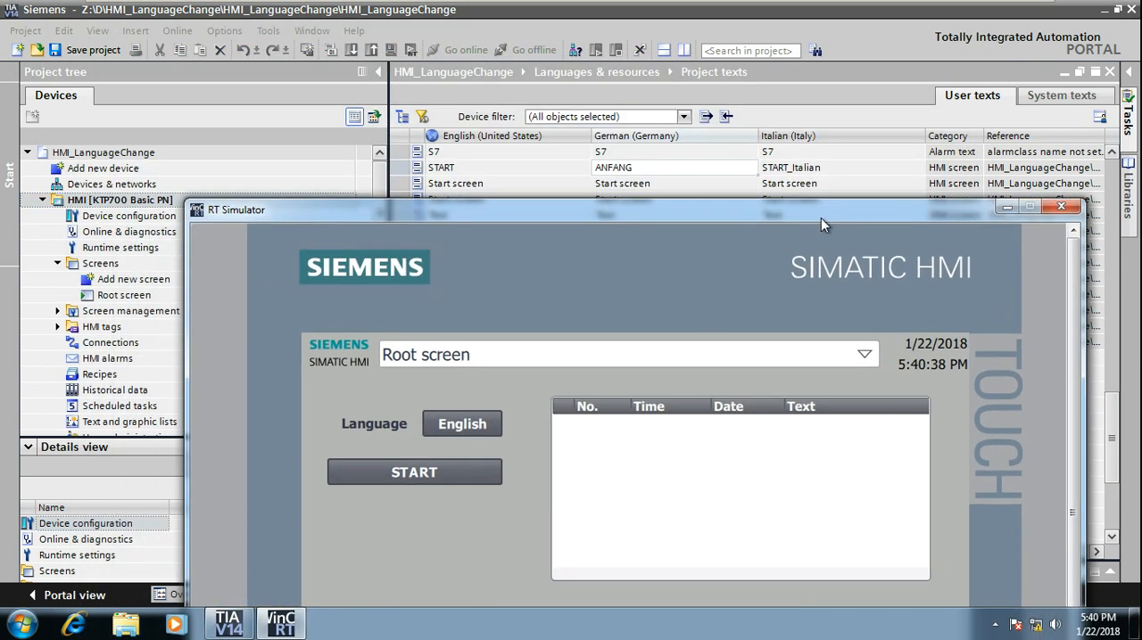
pyautogui.click(471, 429)
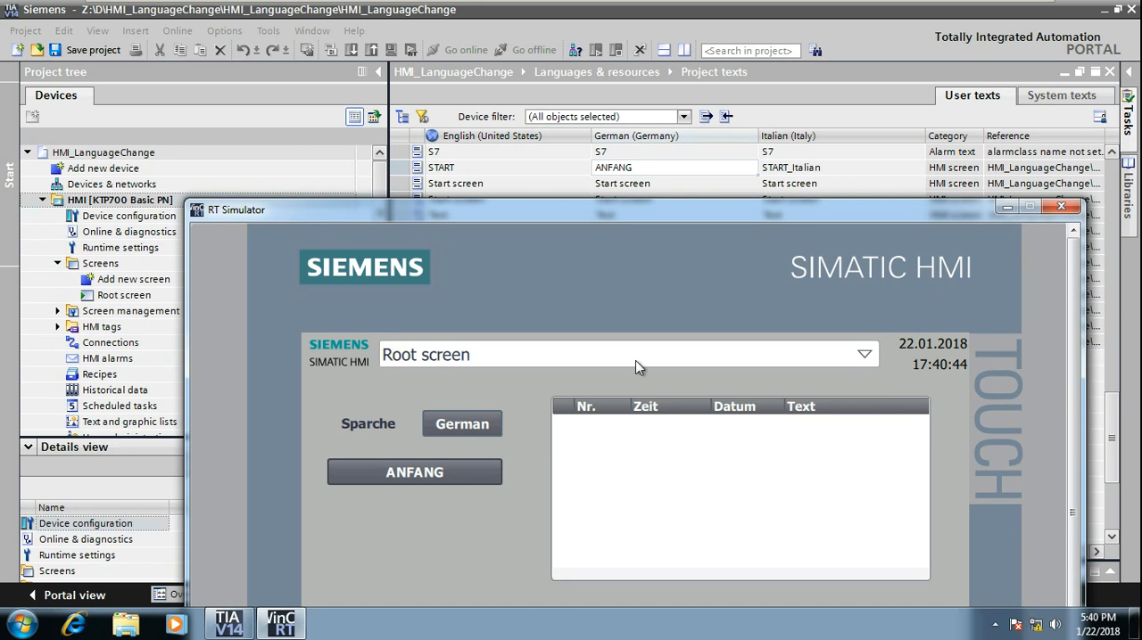
pyautogui.click(448, 428)
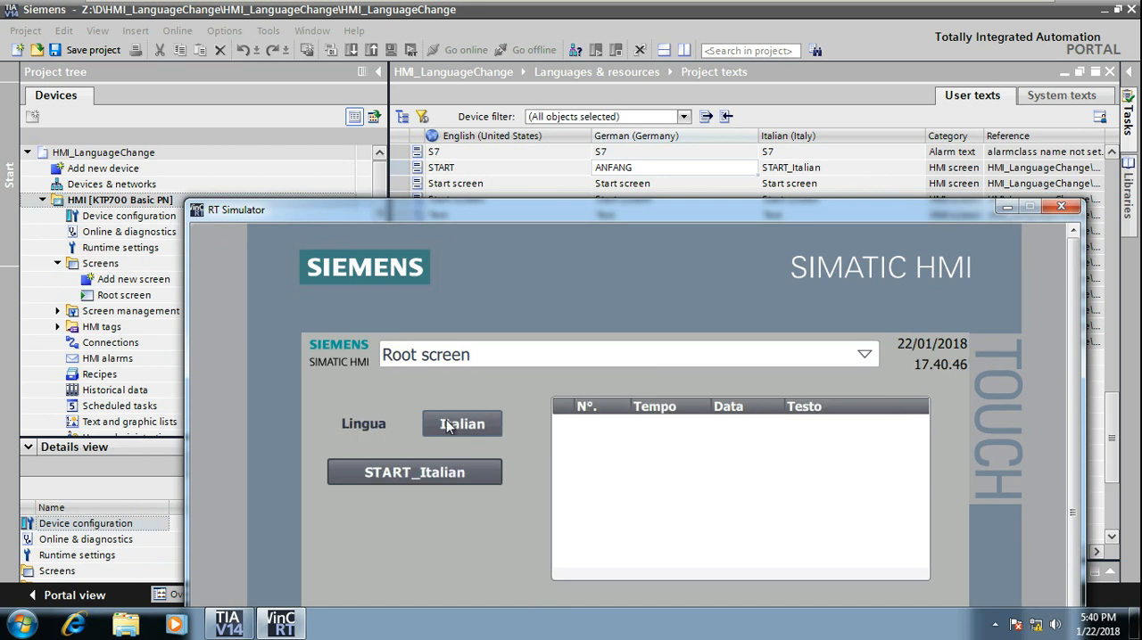
pyautogui.click(449, 428)
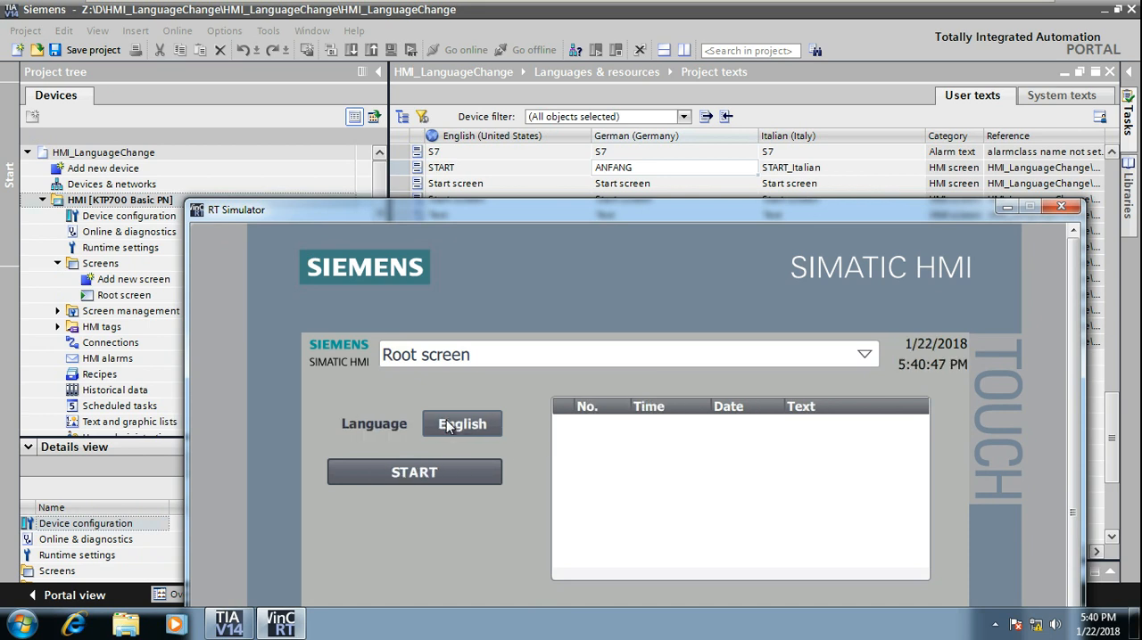
pyautogui.click(1060, 207)
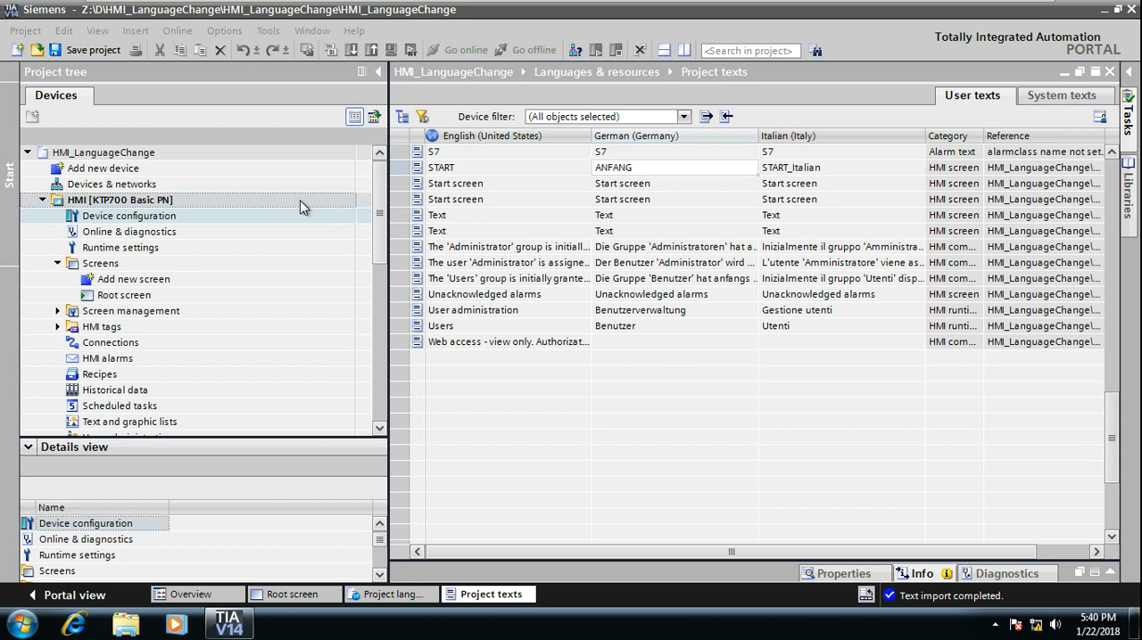
# Step: Collapse the HMI device and the whole HMI_LanguageChange project in the project tree
pyautogui.click(42, 199)
pyautogui.click(43, 263)
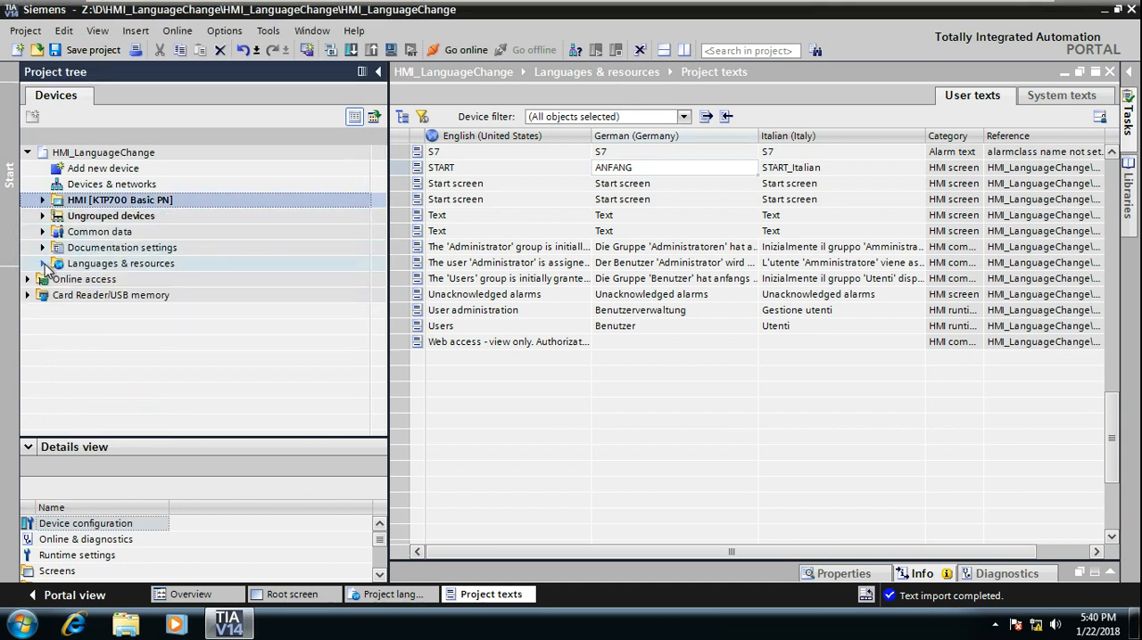
pyautogui.click(27, 153)
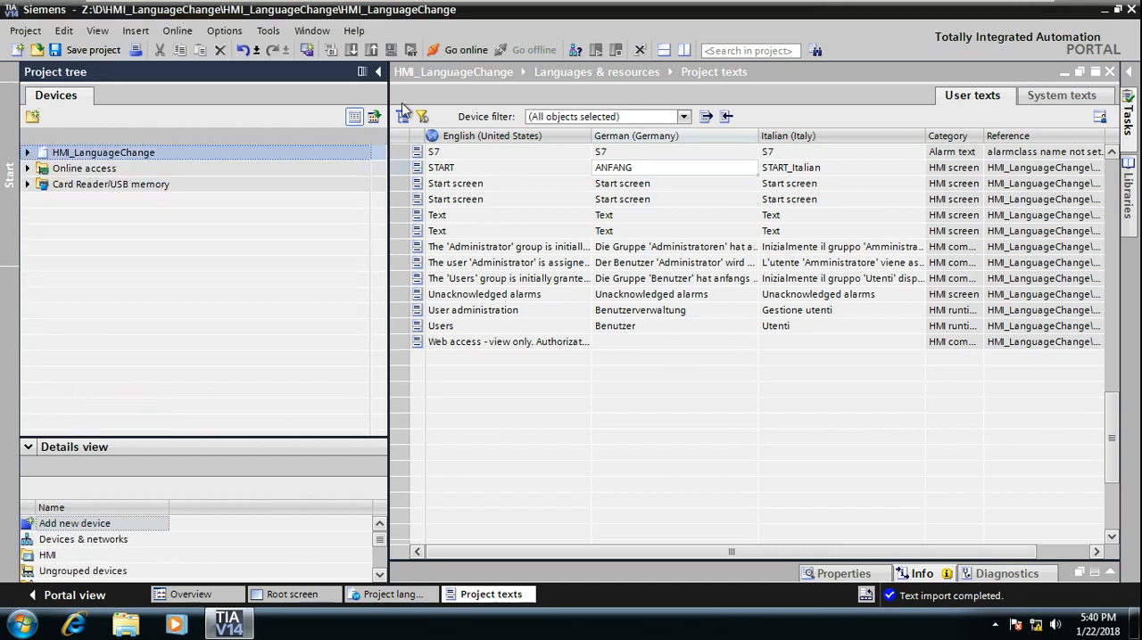
# Step: Close all open editors and save the HMI_LanguageChange project
pyautogui.click(304, 33)
pyautogui.click(321, 47)
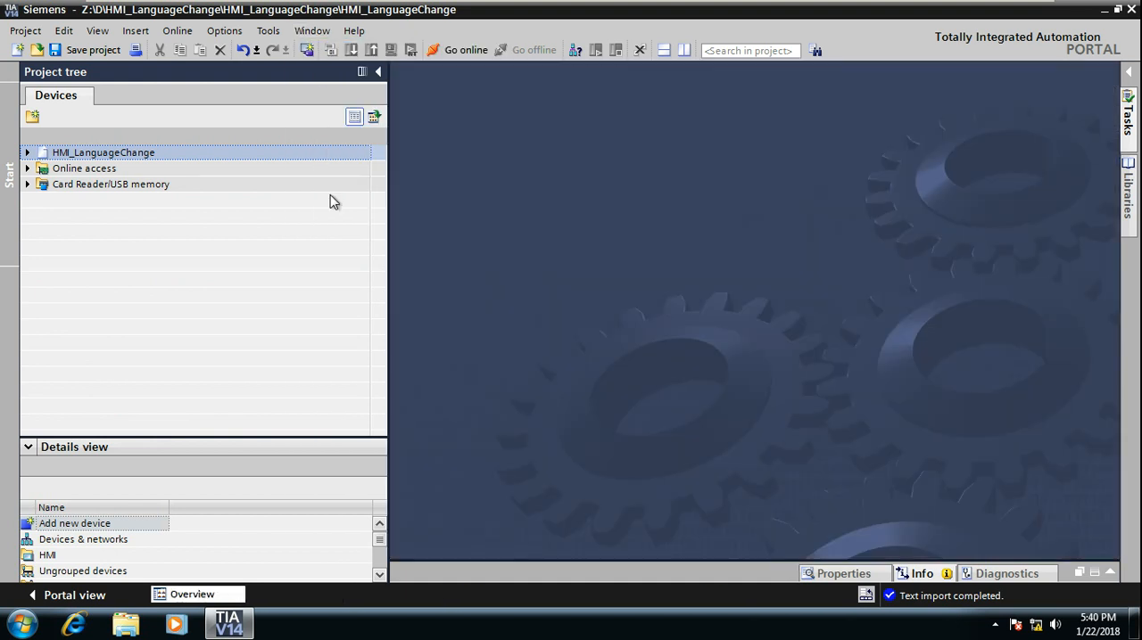
pyautogui.click(82, 51)
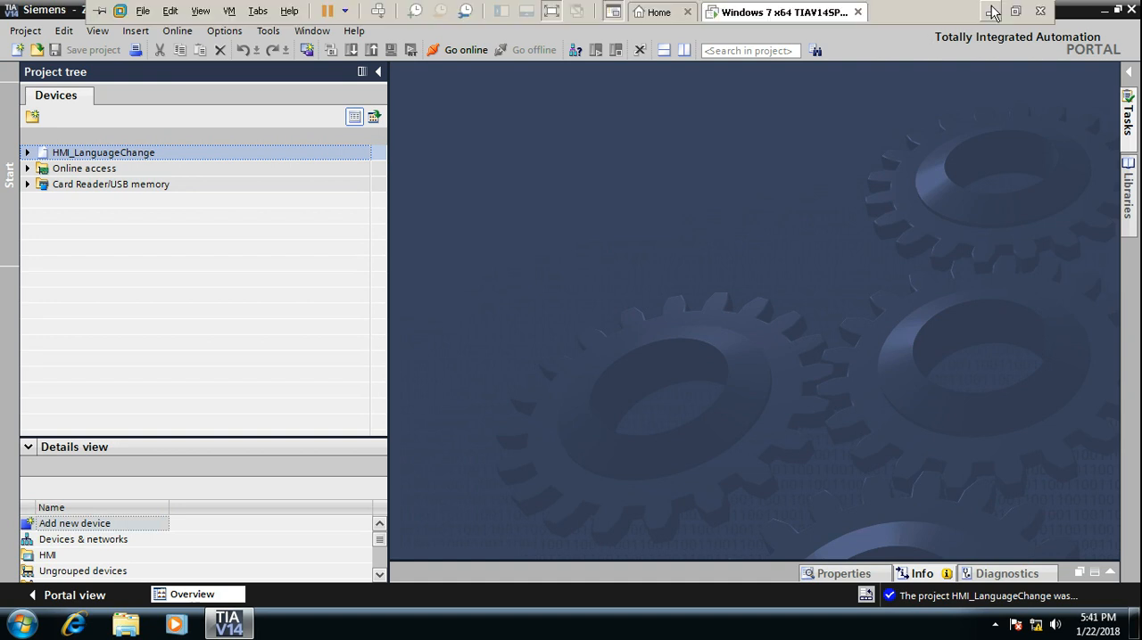
# Step: Switch to the HMI_LanguageConversion.pptx presentation in PowerPoint and show the Contact Details slide as a slide show
pyautogui.click(992, 10)
pyautogui.click(266, 635)
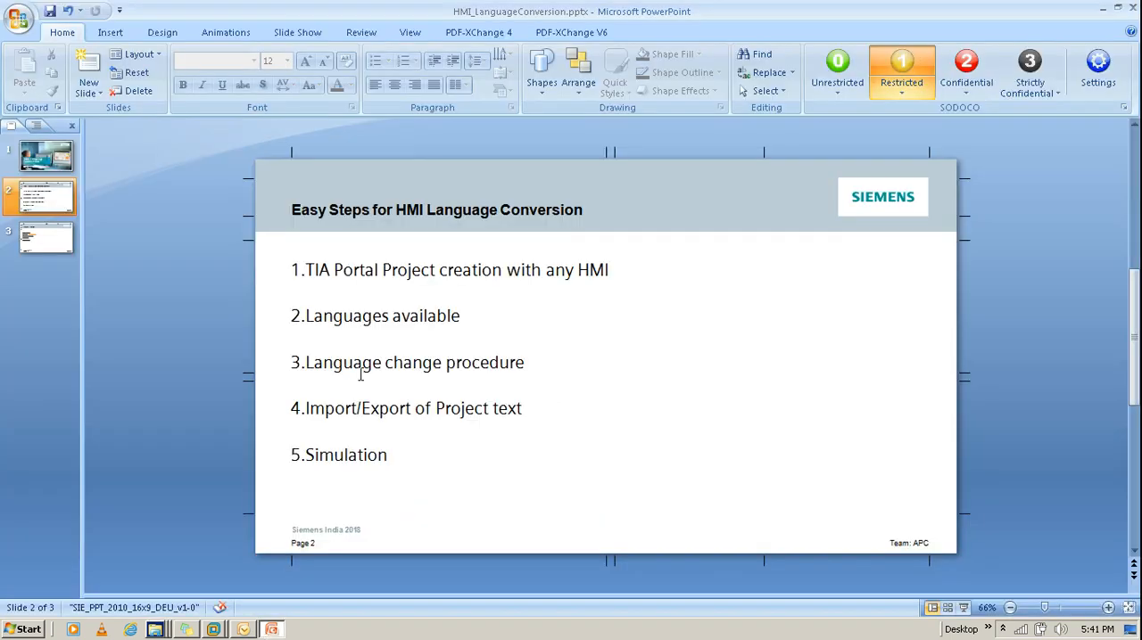
pyautogui.click(63, 237)
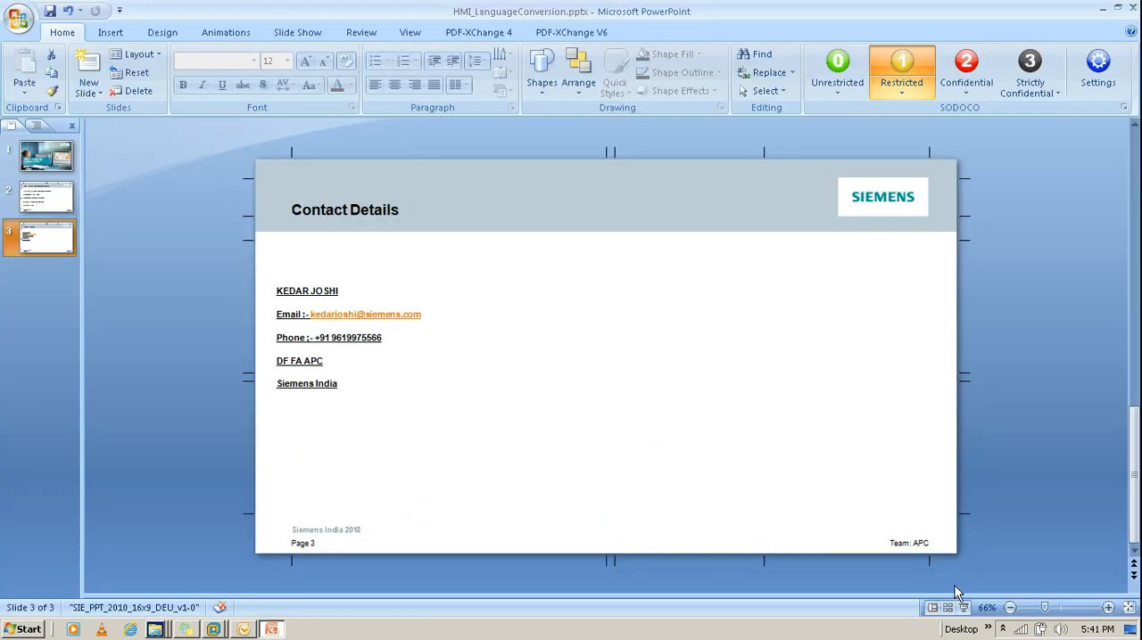
pyautogui.click(963, 607)
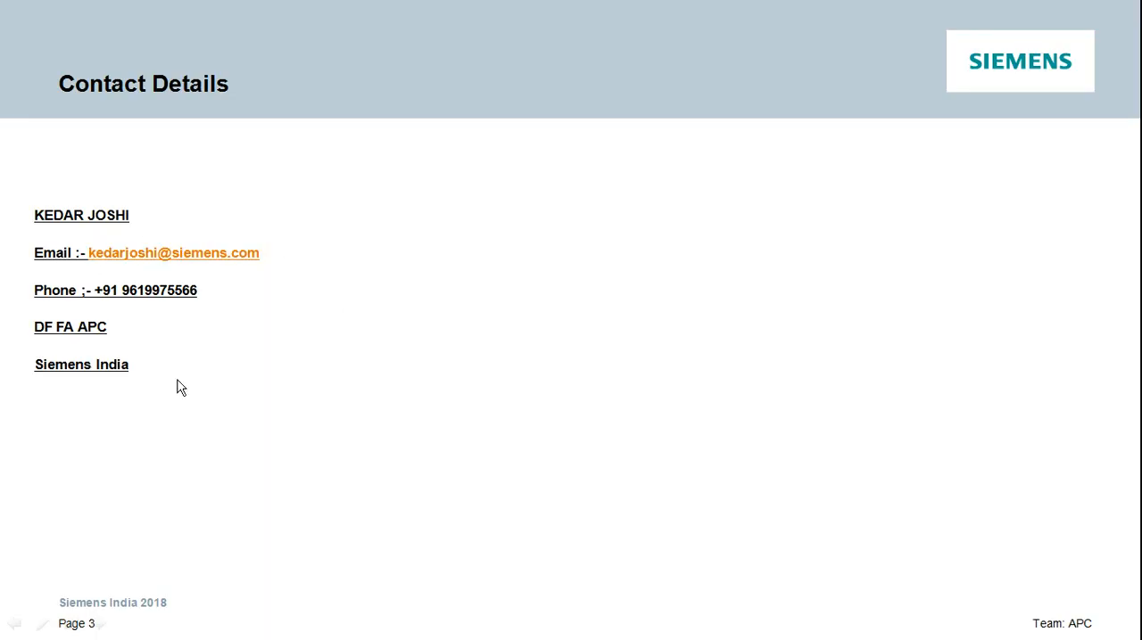